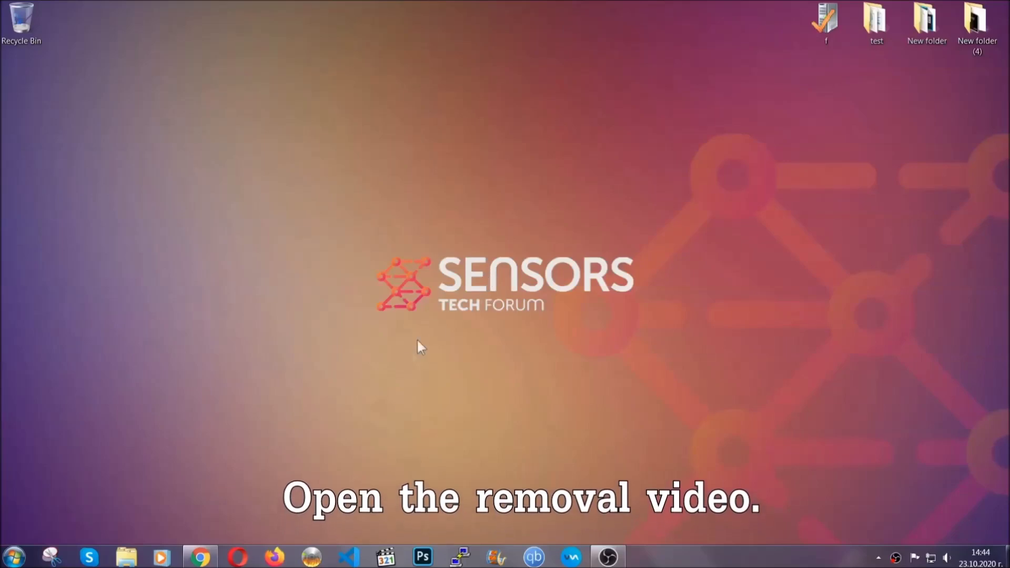
Open the 'How to Remove a Ransomware Virus (Windows)' YouTube video in Chrome.
click(201, 558)
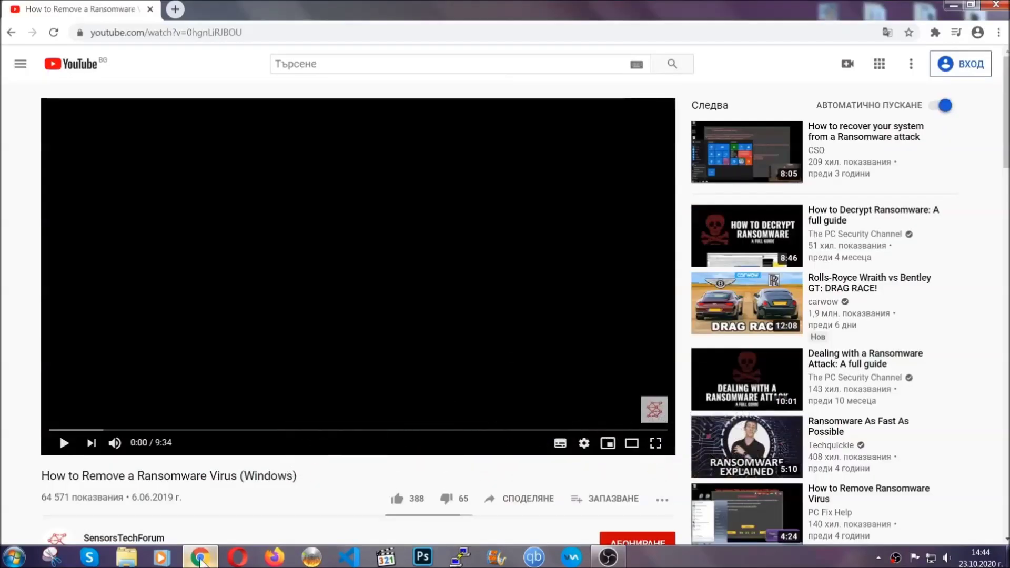
scroll(182, 429, down, 3)
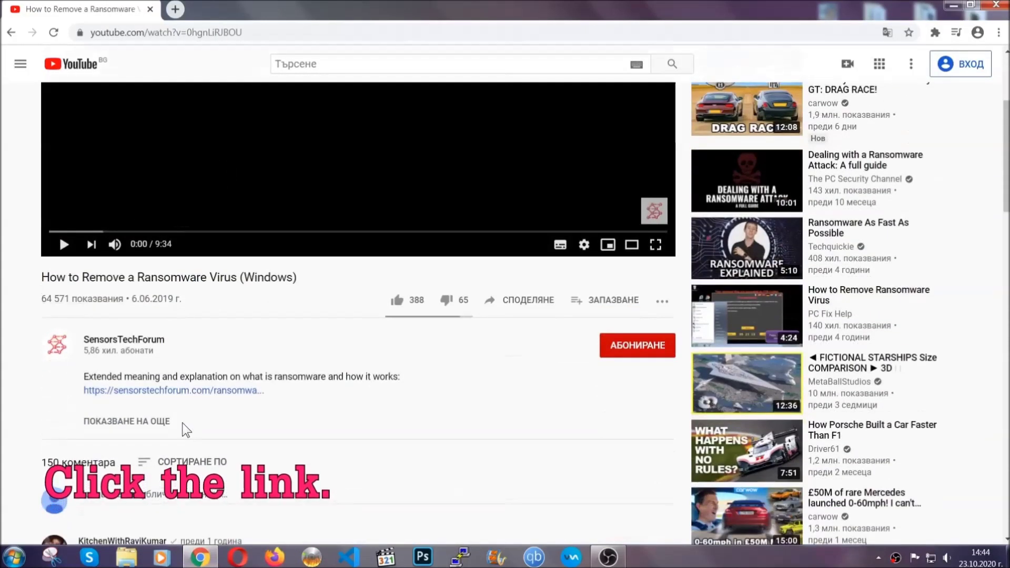
Follow the description link to the SpyHunter instructions and launch the downloaded installer.
click(170, 390)
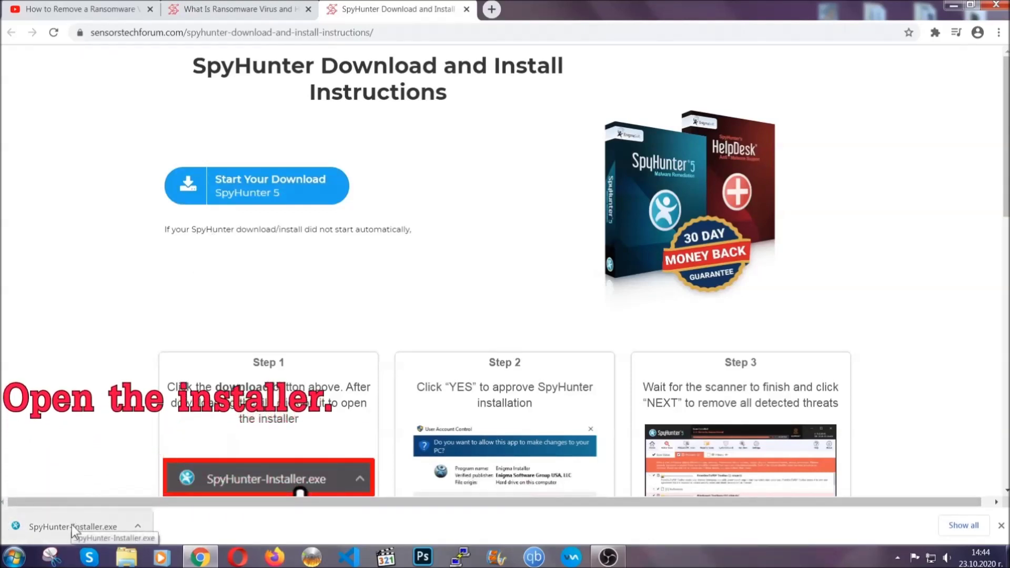
click(72, 525)
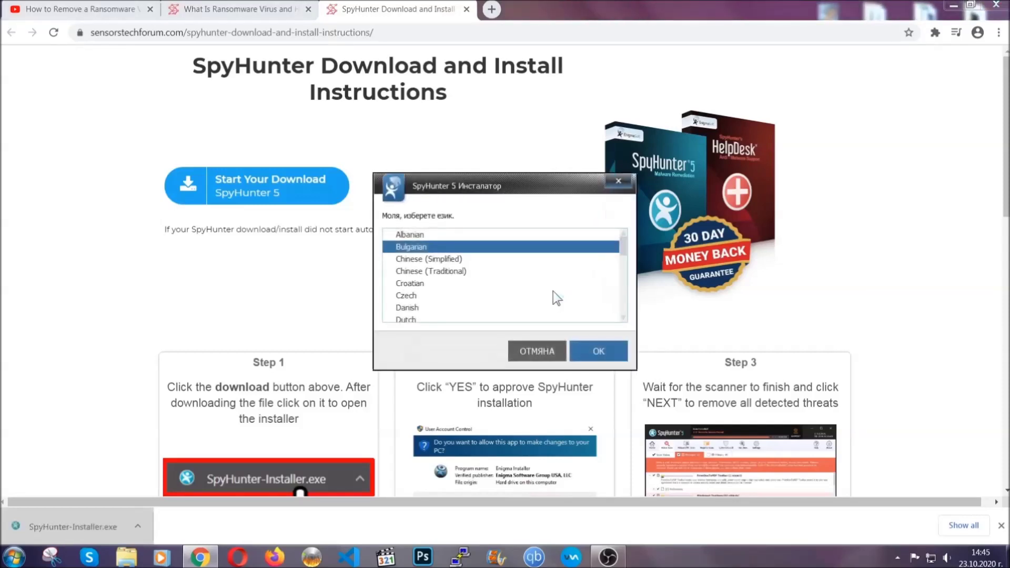
scroll(530, 297, down, 2)
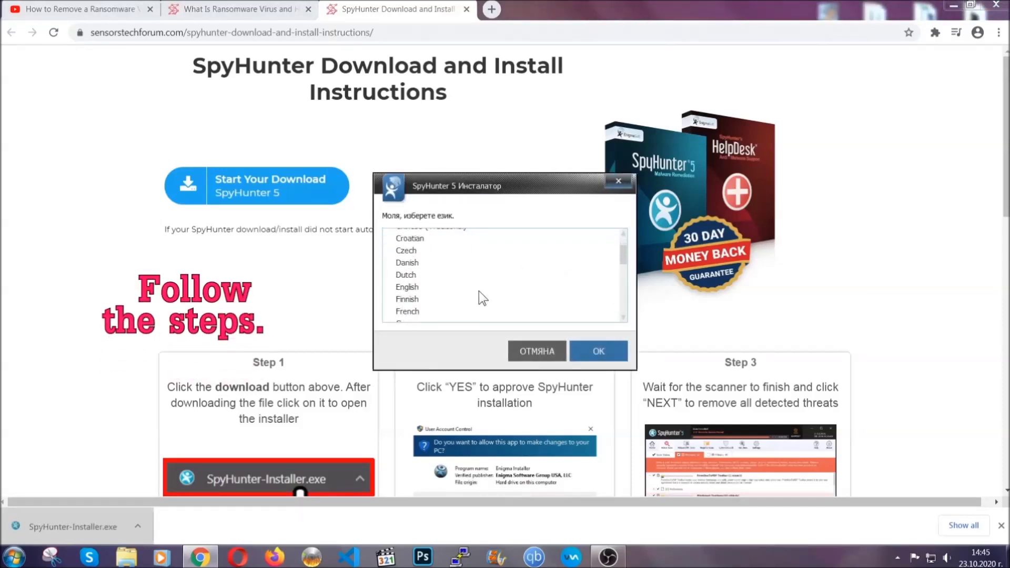
Install SpyHunter 5 in English with the EULA accepted, then finish setup.
click(477, 289)
click(598, 350)
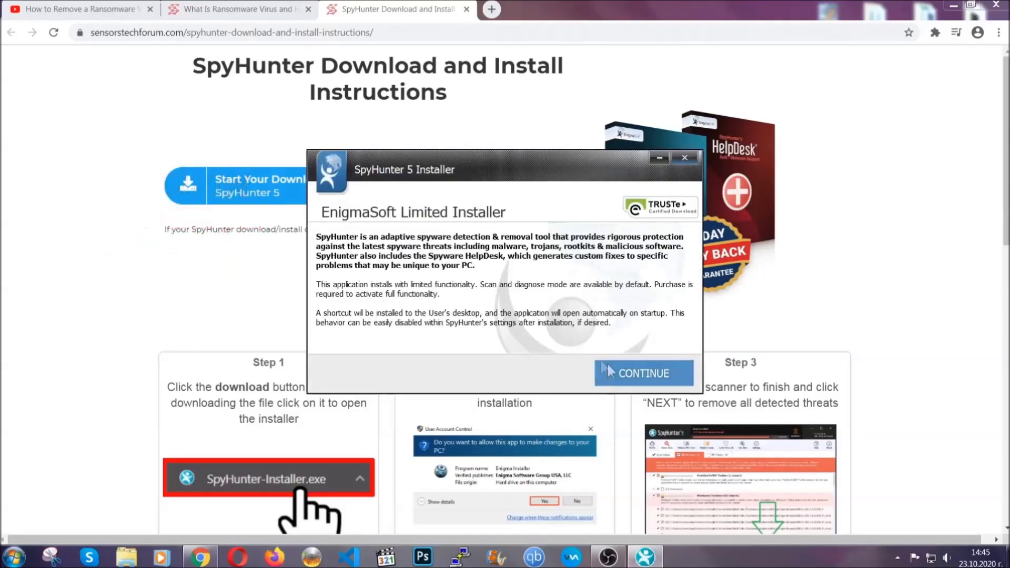
click(610, 368)
click(514, 341)
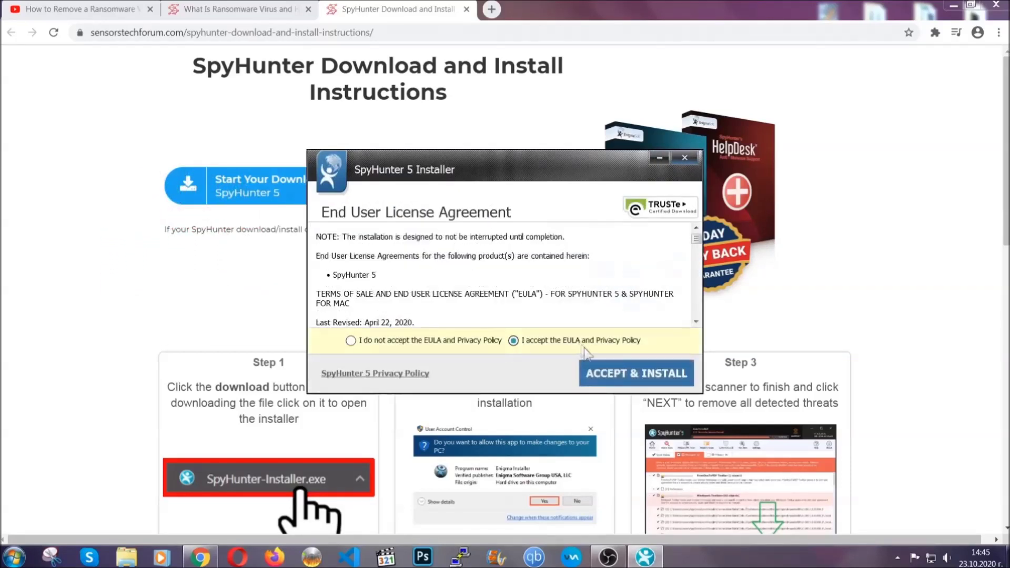
click(603, 369)
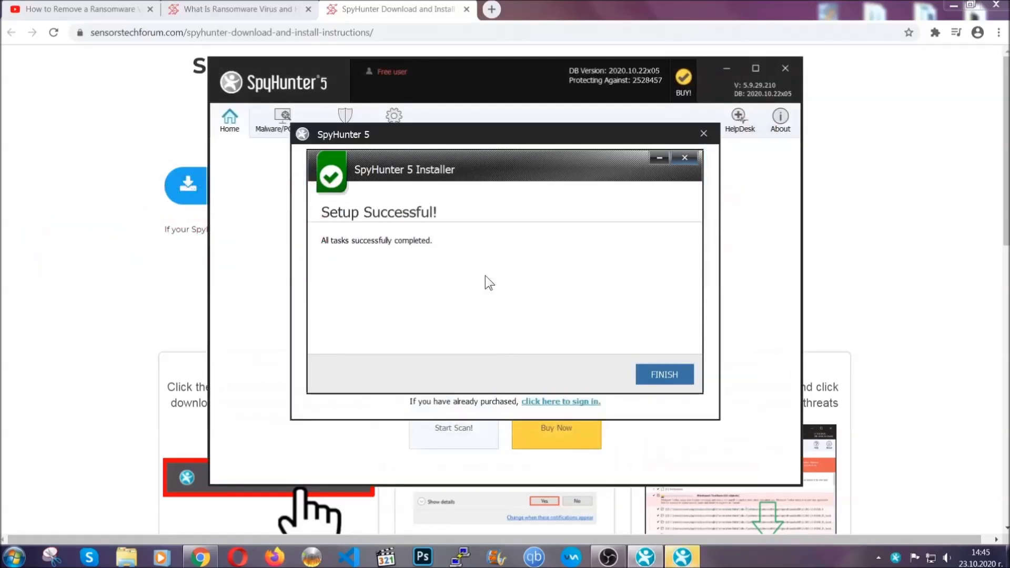
click(647, 377)
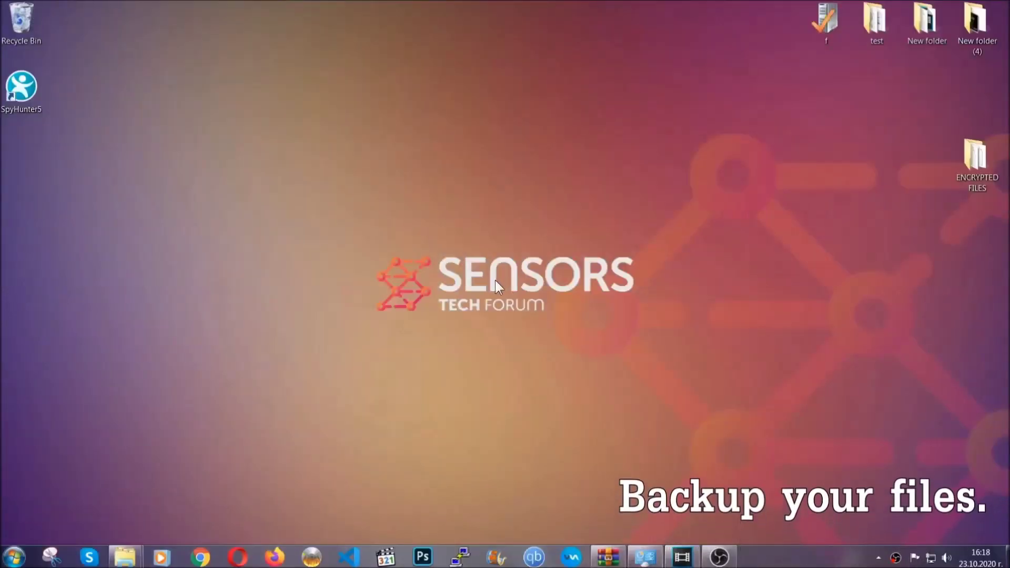
Open the ENCRYPTED FILES folder on the desktop.
double_click(971, 162)
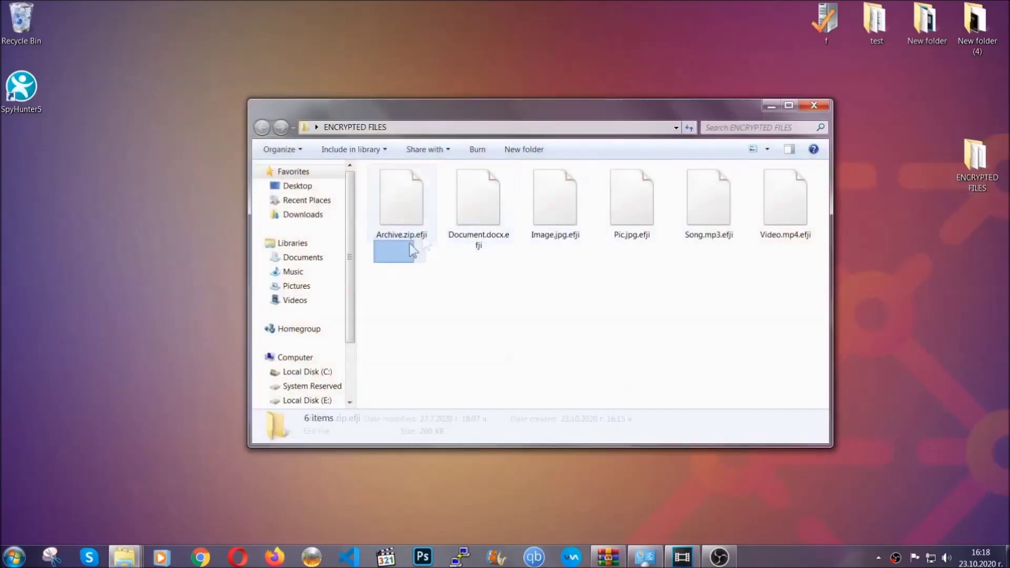
Copy all six encrypted files from the ENCRYPTED FILES folder.
drag(375, 261, 790, 187)
right_click(790, 187)
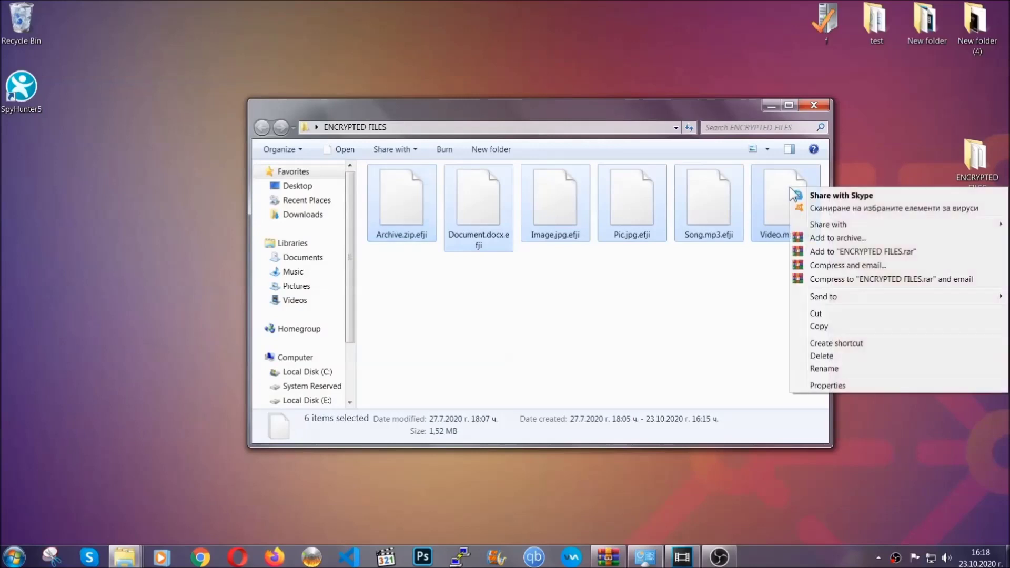
click(820, 328)
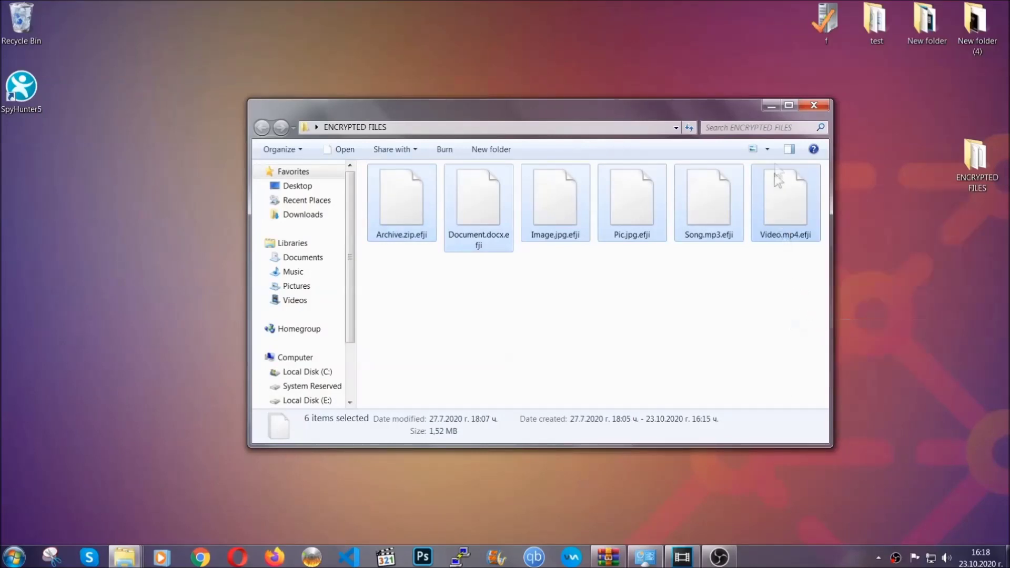
click(776, 105)
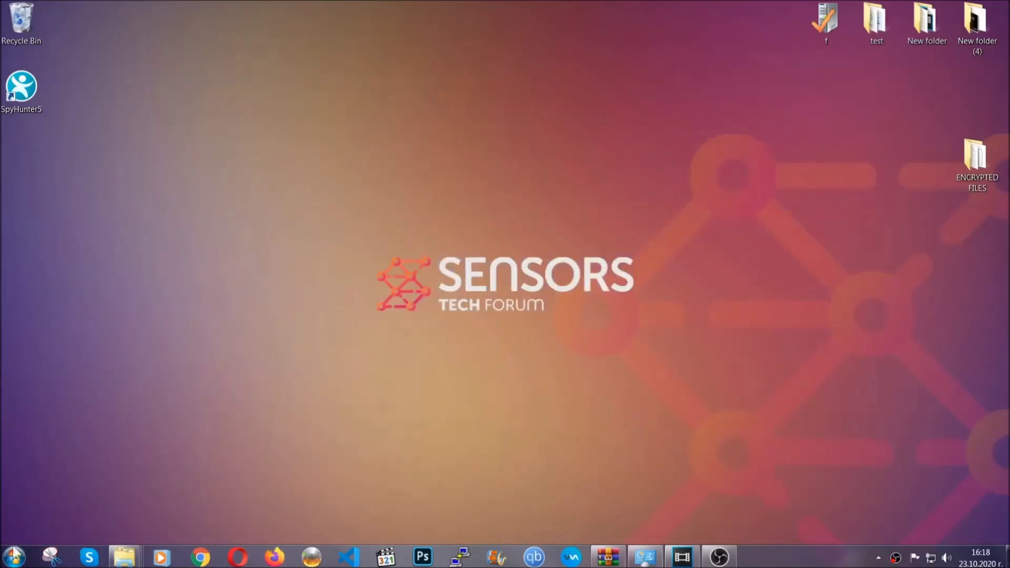
Paste the copied files onto FLASH DRIVE (H:) and close its window.
click(12, 558)
click(194, 394)
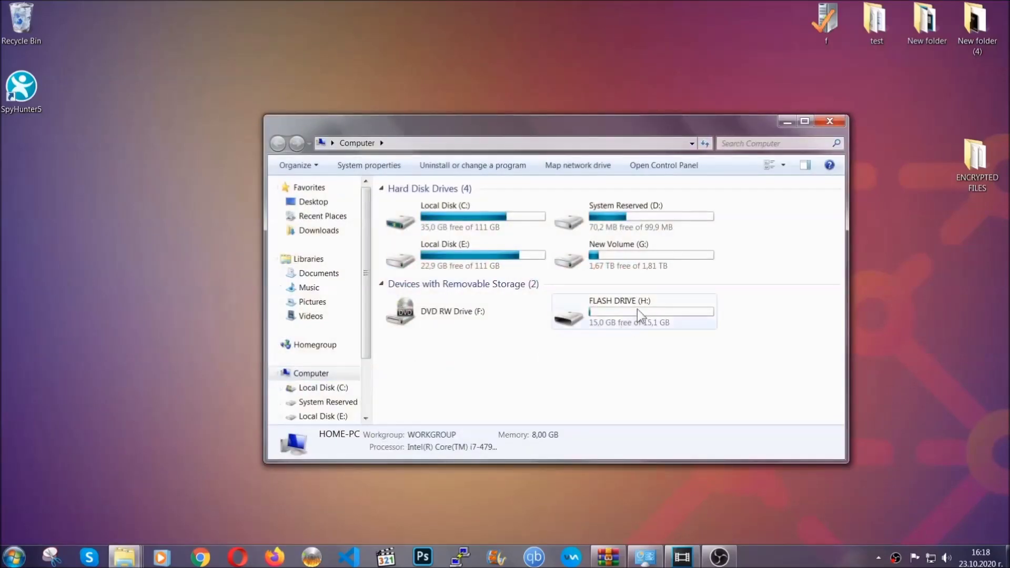
double_click(638, 309)
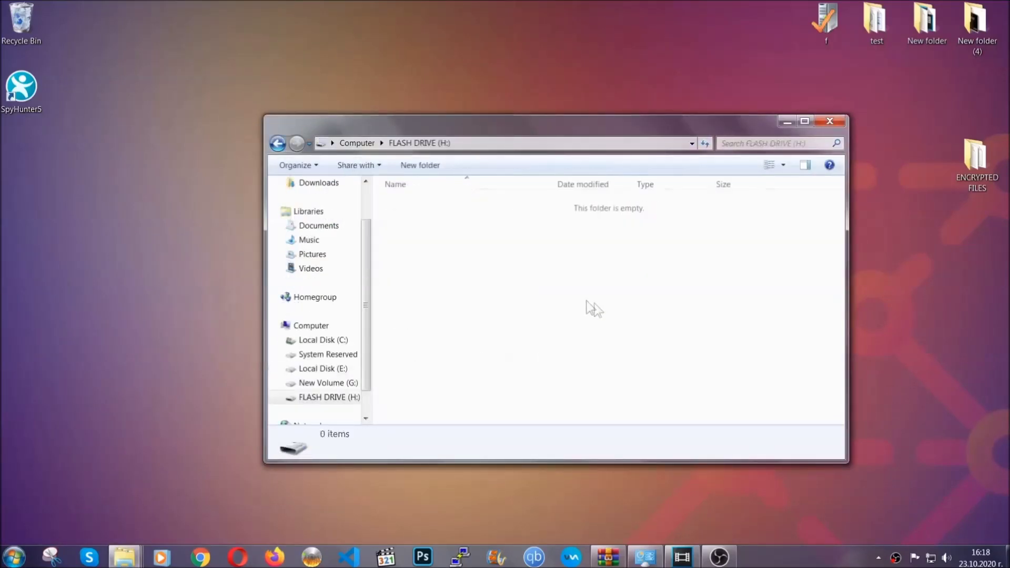
right_click(435, 235)
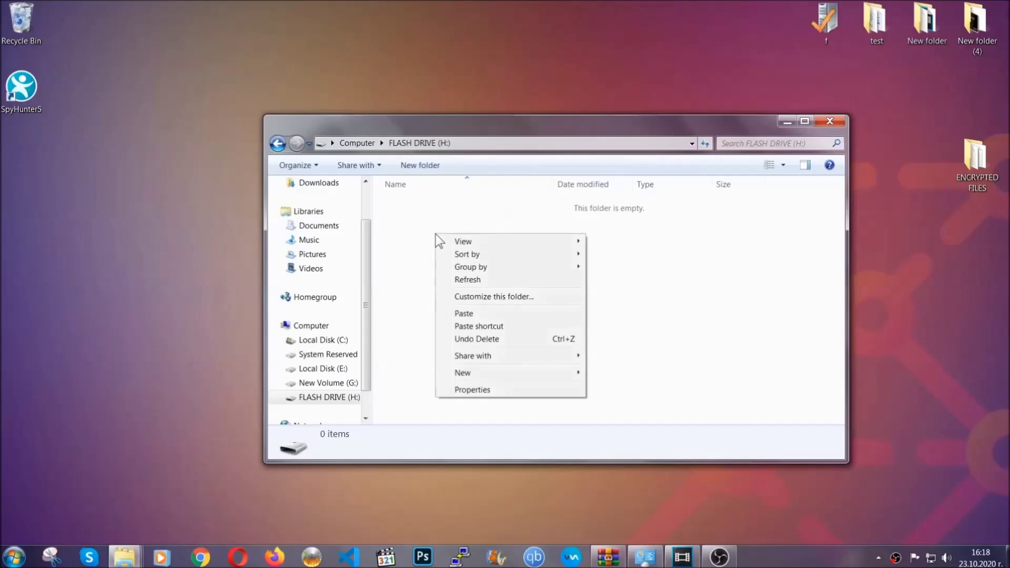
click(460, 314)
click(460, 315)
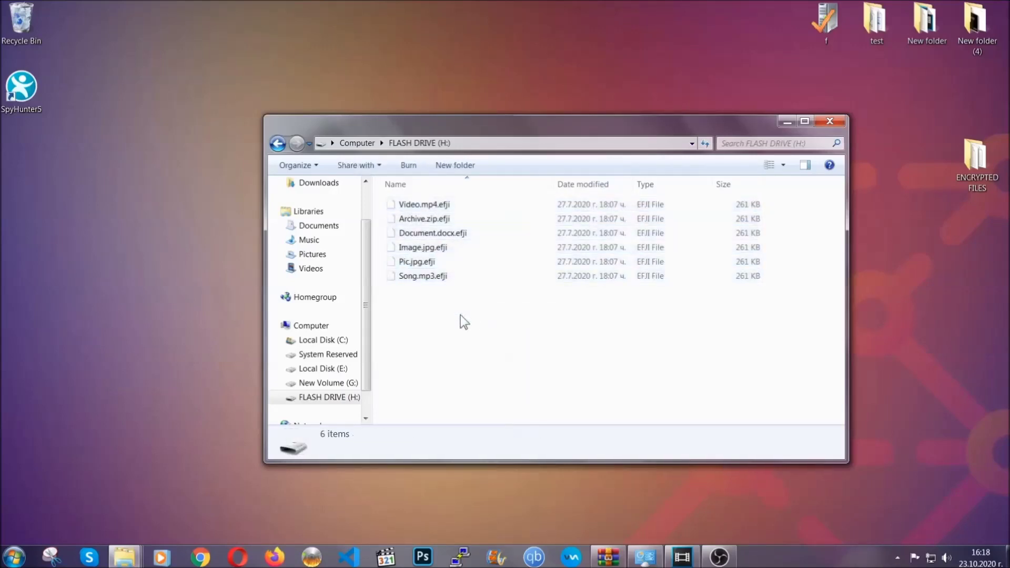
click(833, 120)
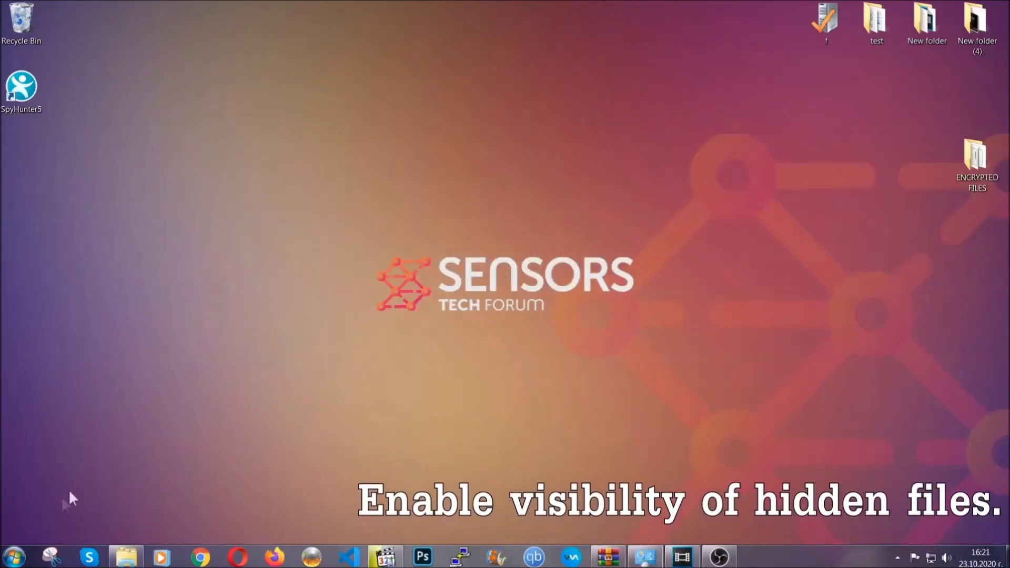
Find the hidden-files setting via Start search and show hidden files, folders and drives.
click(15, 558)
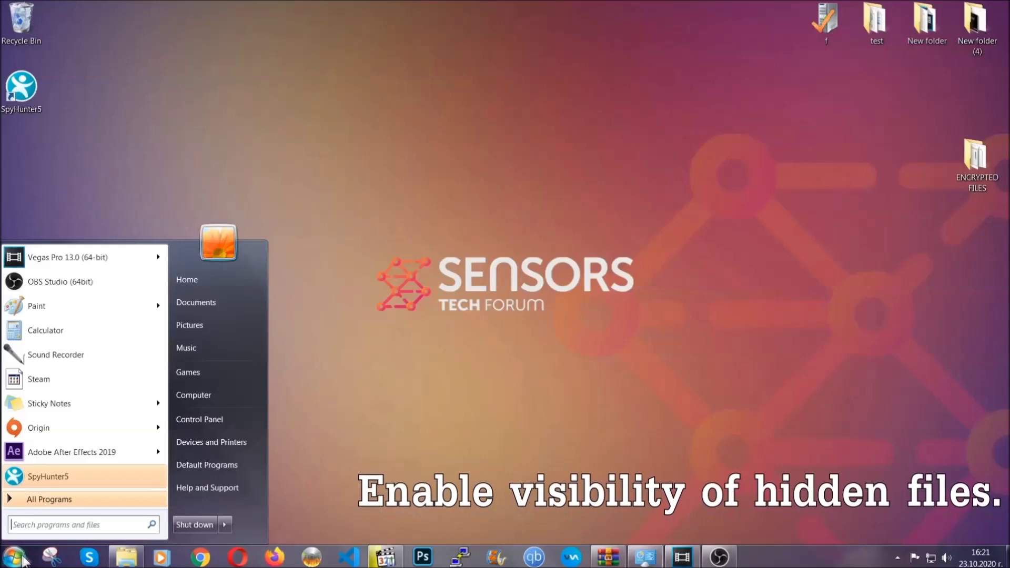
click(43, 523)
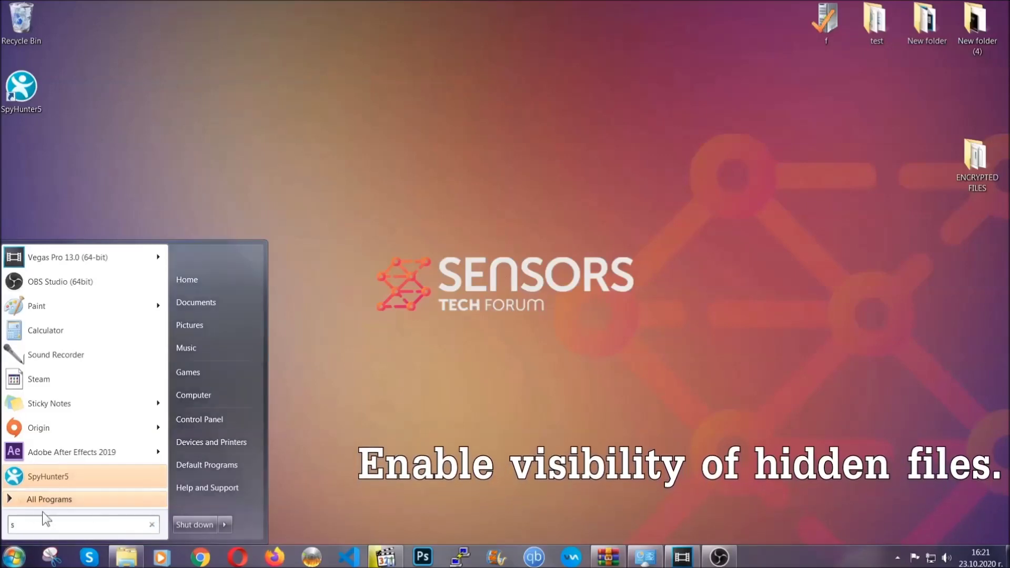
text(showh)
key(BackSpace)
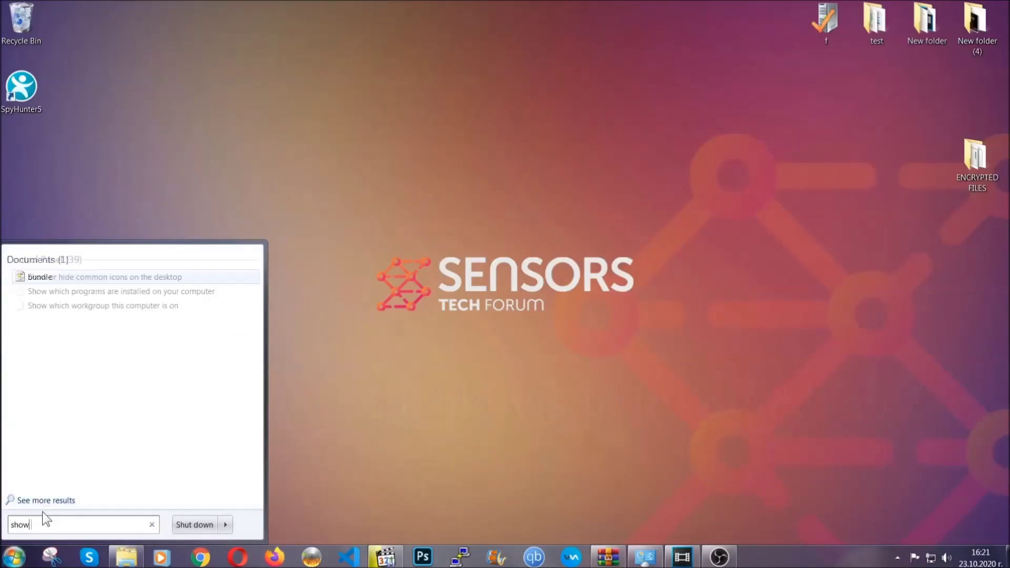
text(hidden files and folders)
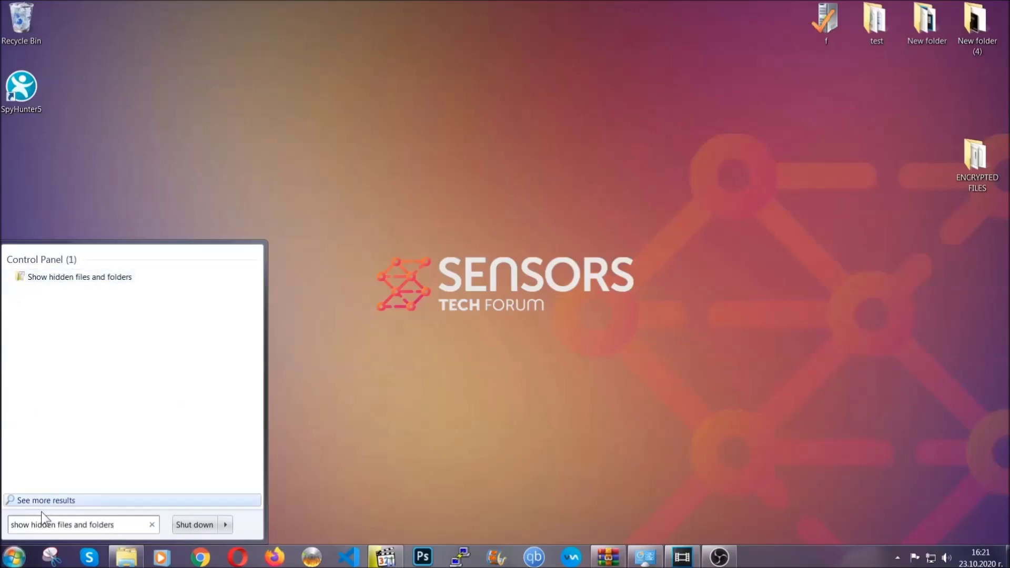
click(119, 278)
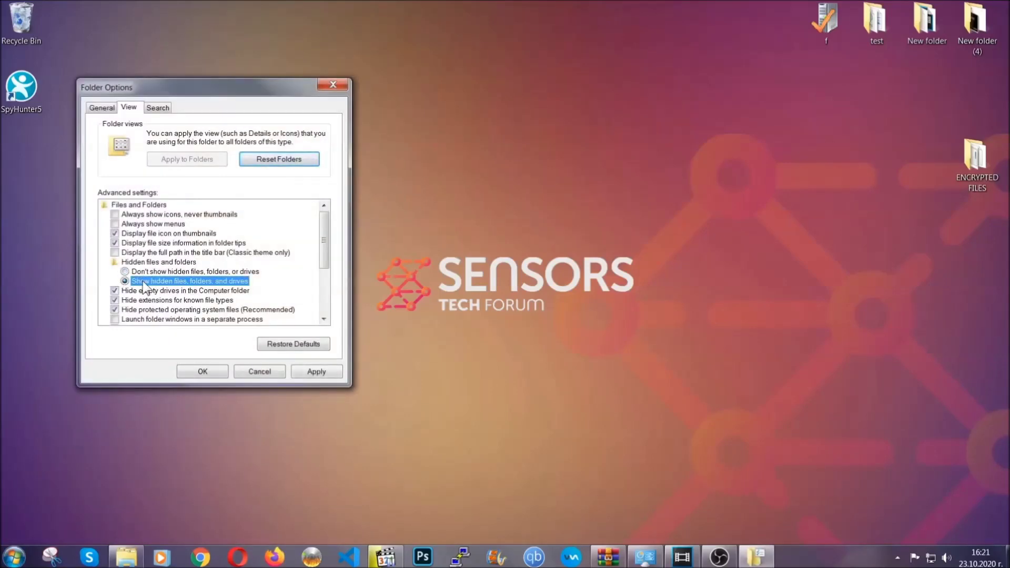
click(315, 372)
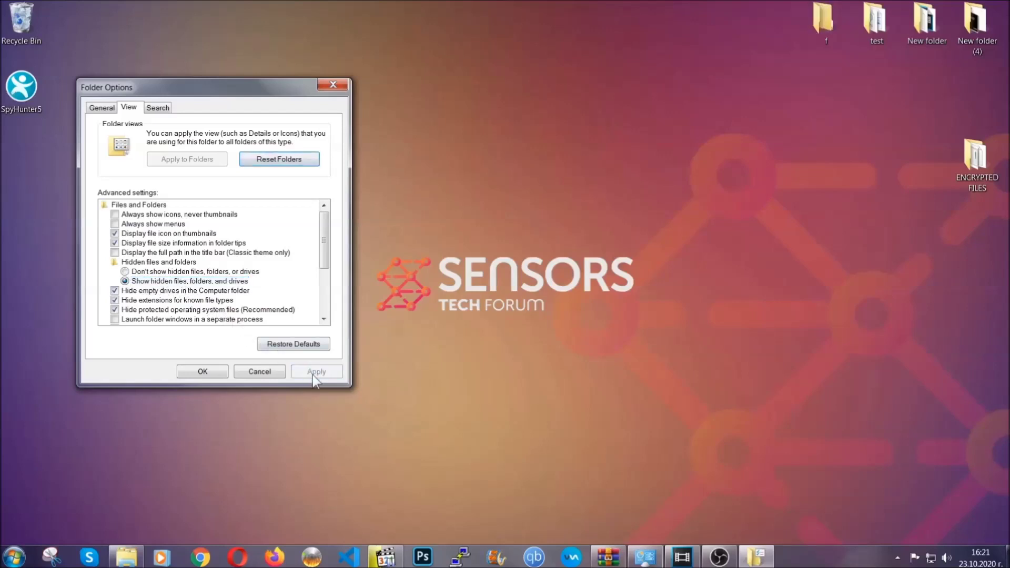
click(202, 372)
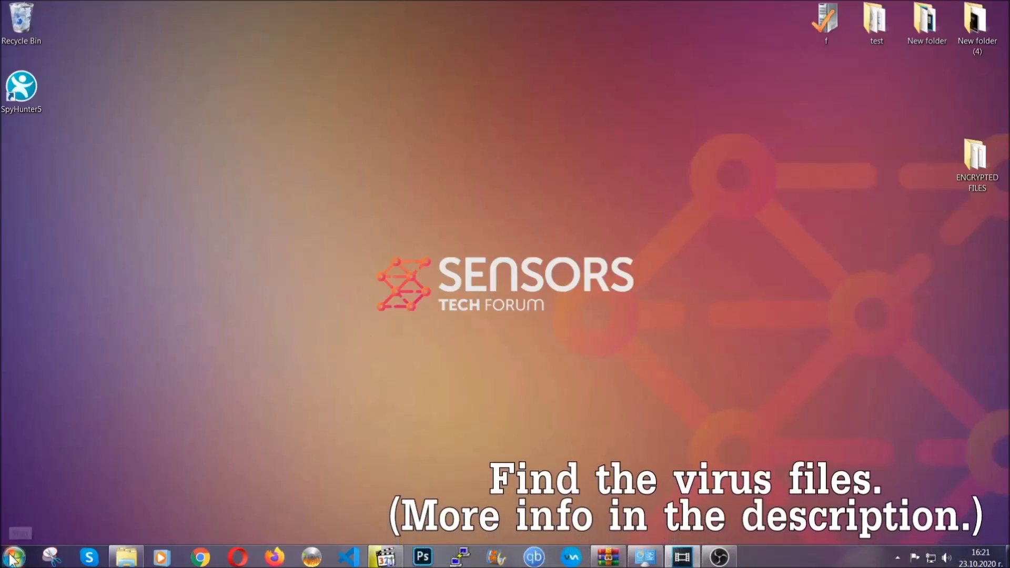
click(14, 558)
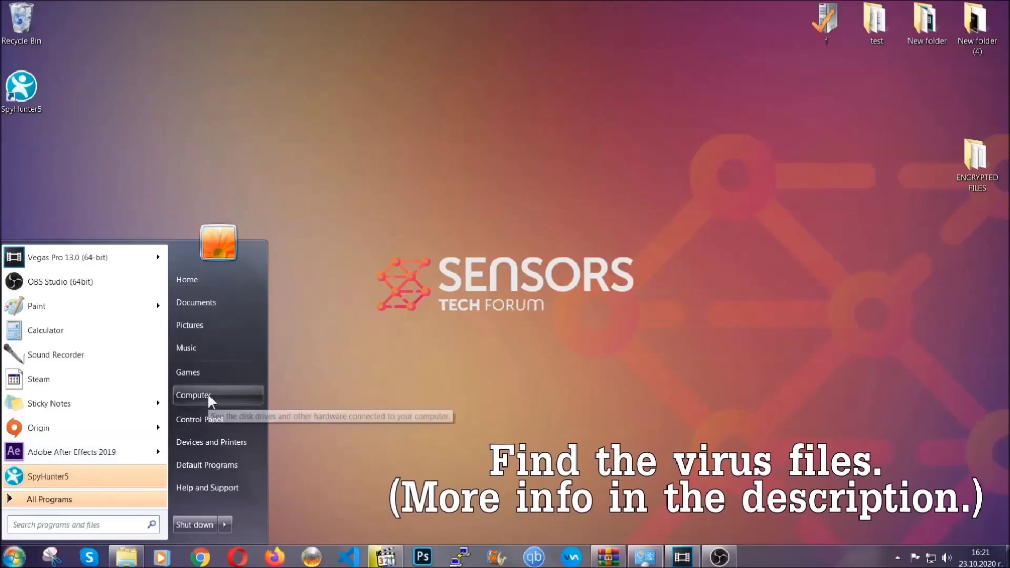
Search Computer for the 'Example Virus Name' executable.
click(194, 395)
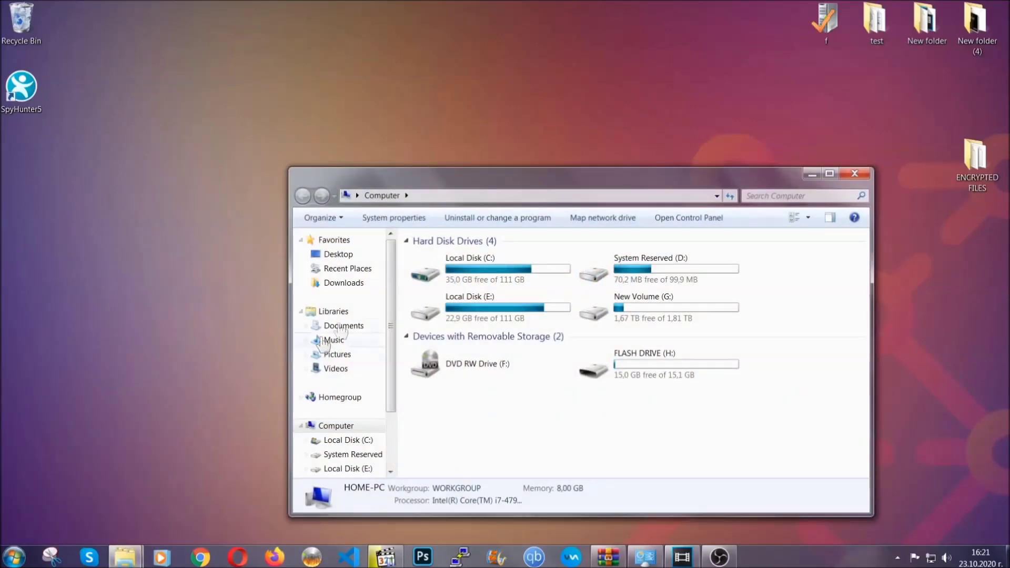
drag(550, 184, 483, 140)
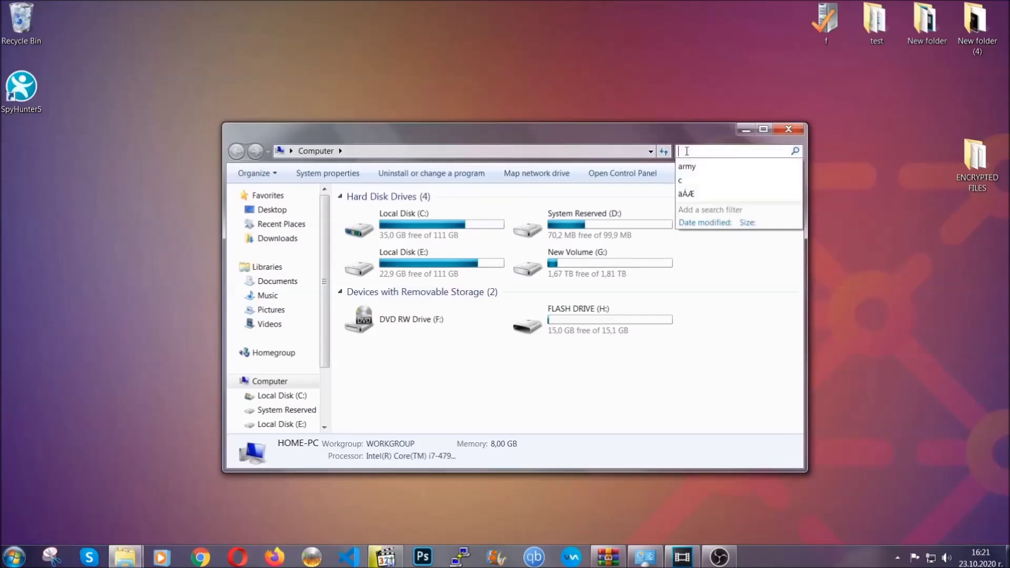
text(fileextension)
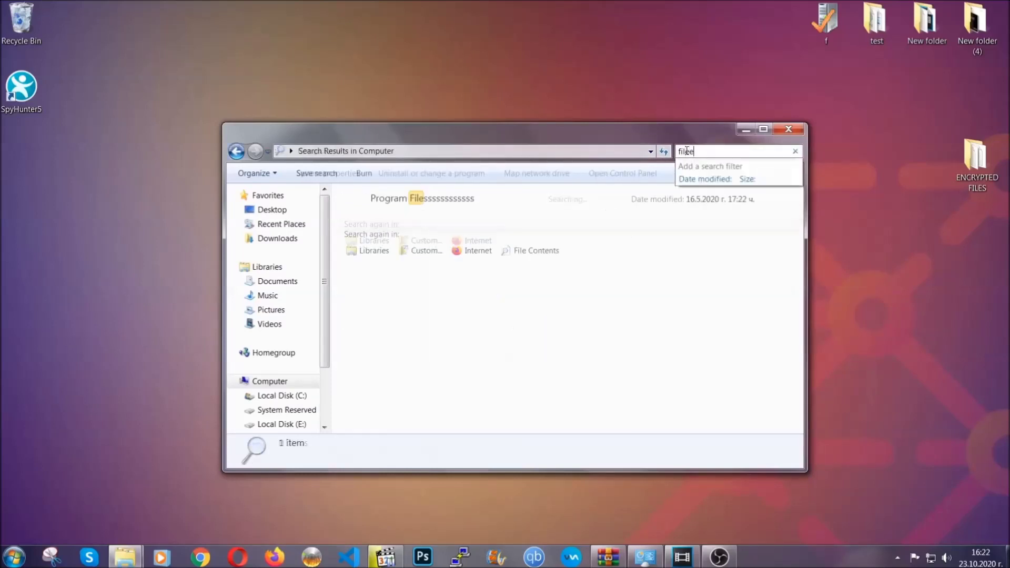
text(:exe )
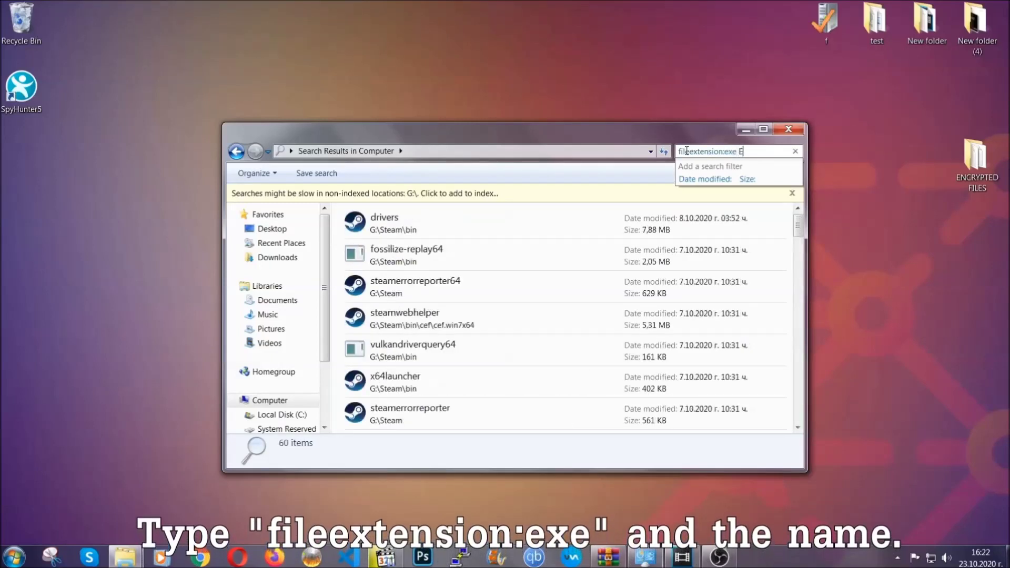
text(Example Virus Name)
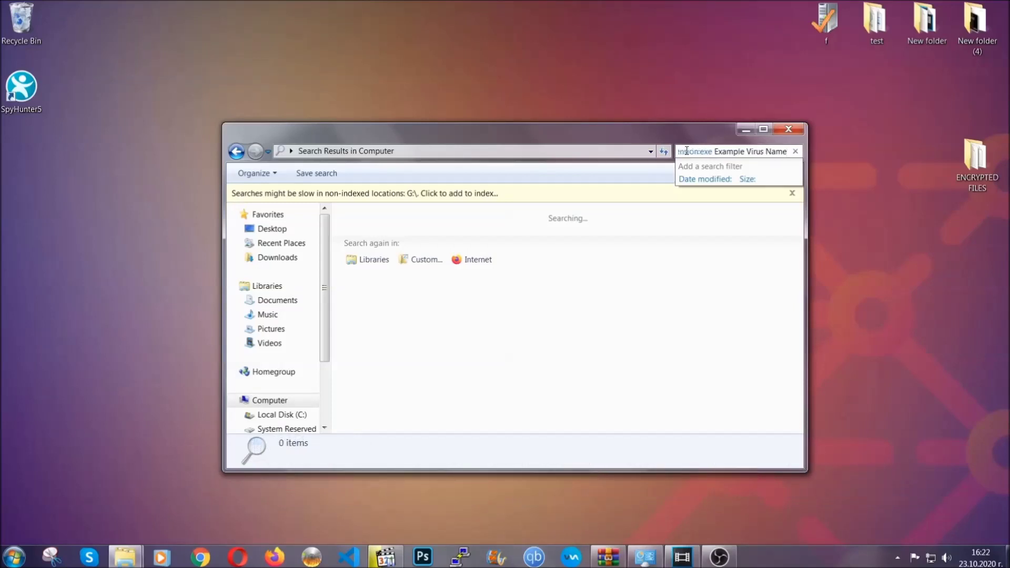
key(Return)
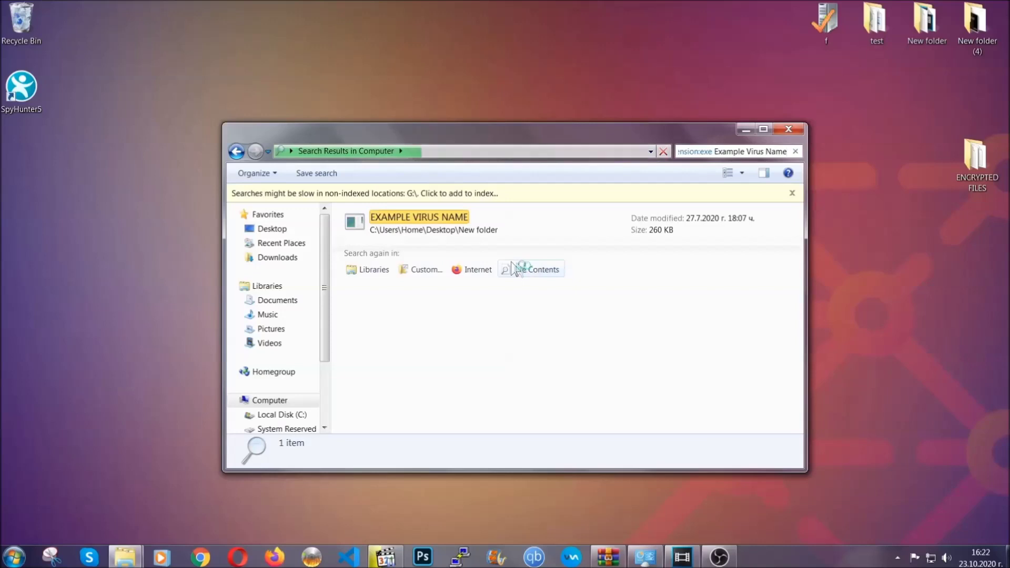
Delete the EXAMPLE VIRUS NAME file to the Recycle Bin and close the search window.
click(442, 219)
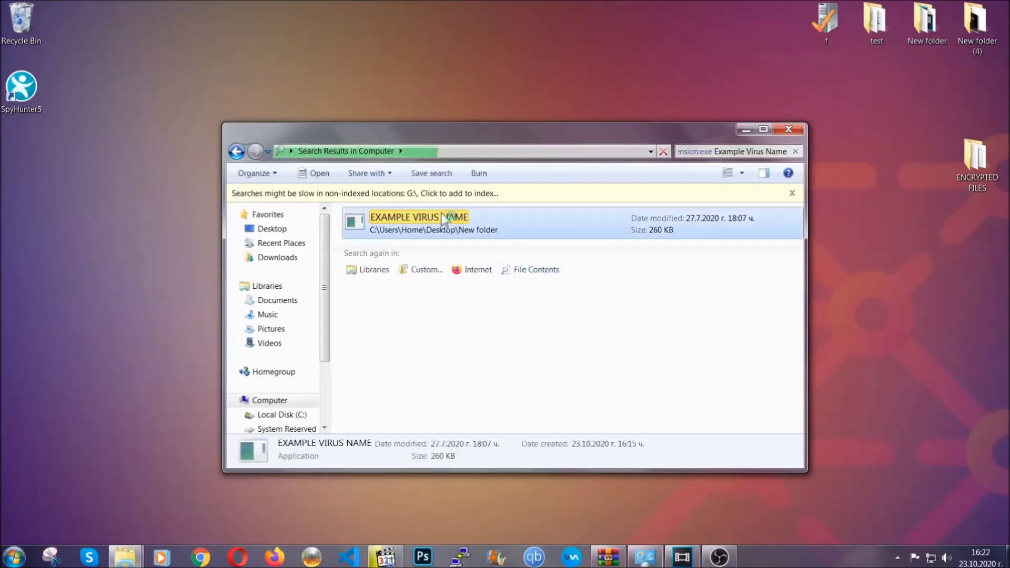
right_click(444, 223)
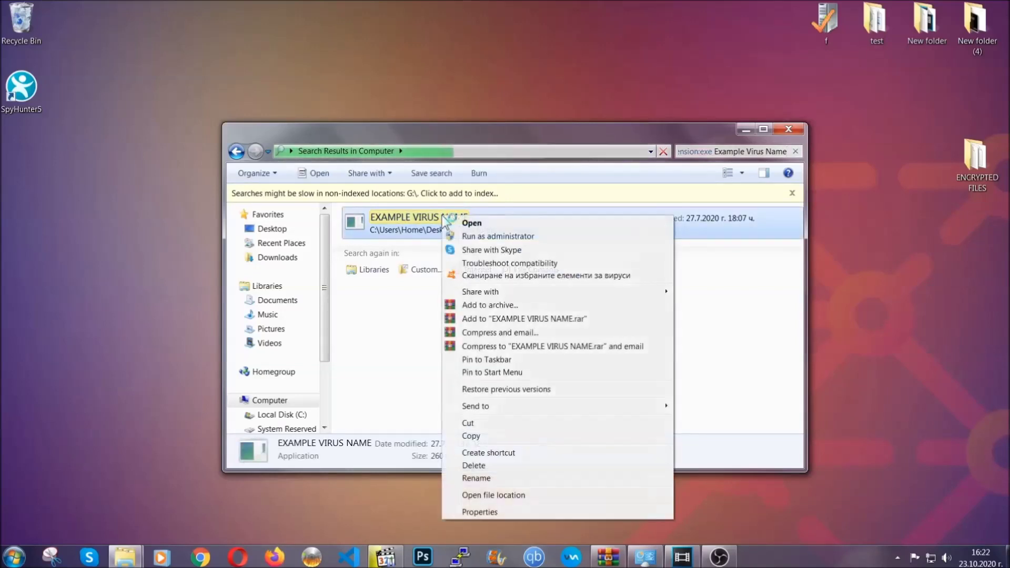
click(474, 465)
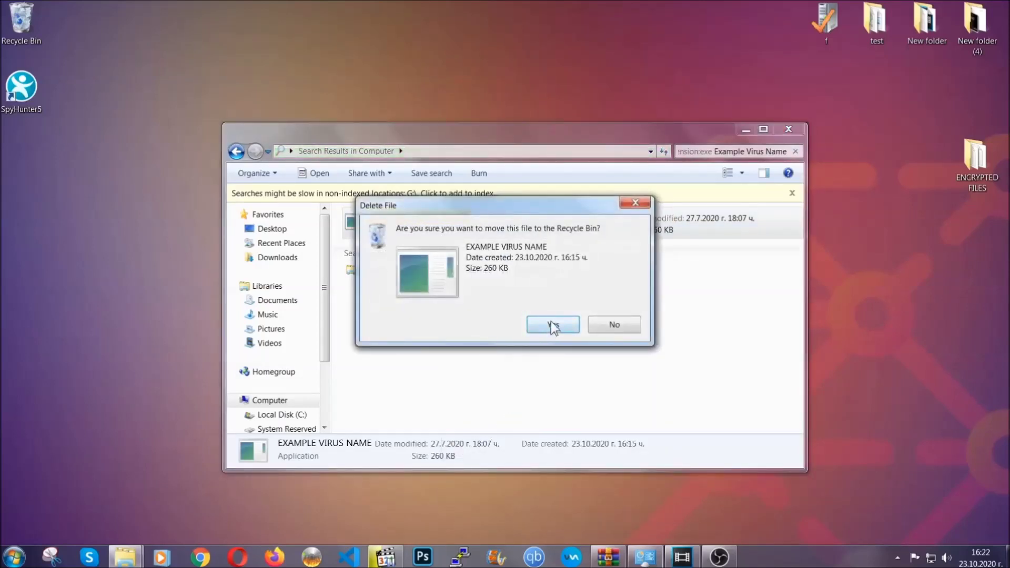
click(553, 325)
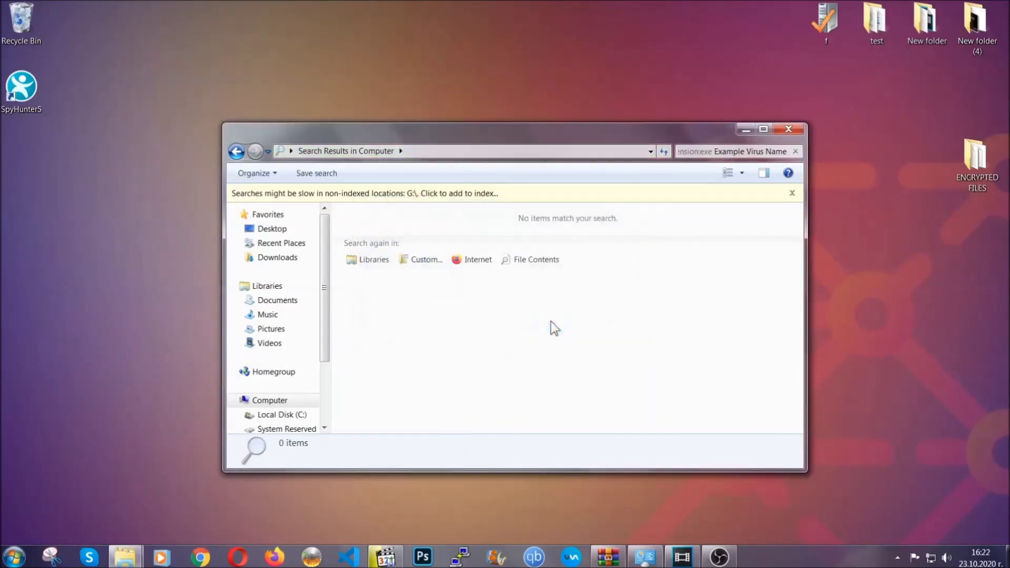
click(790, 129)
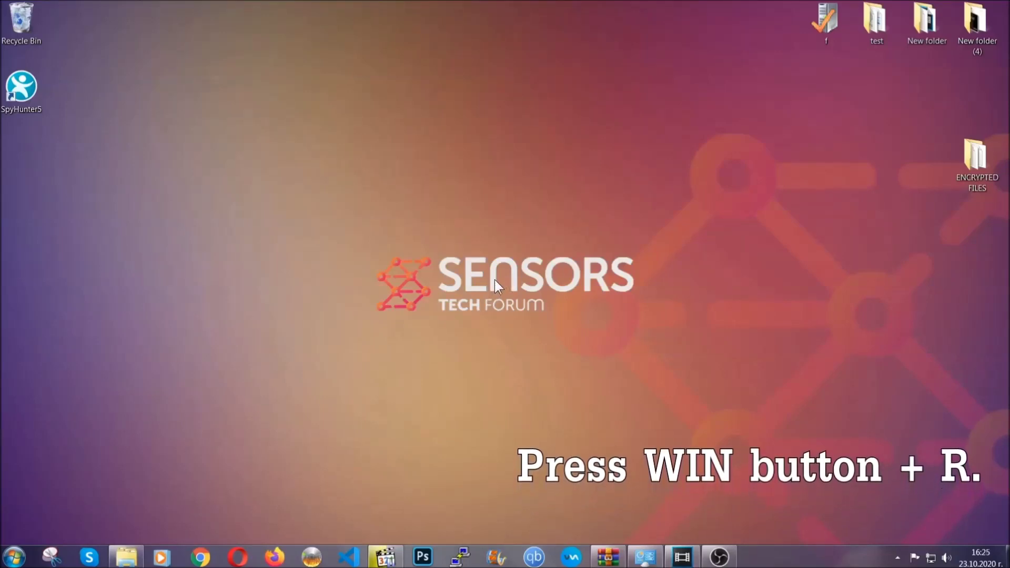
Run REGEDIT from the Run box in place of the pre-filled 'cmd'.
key(super+r)
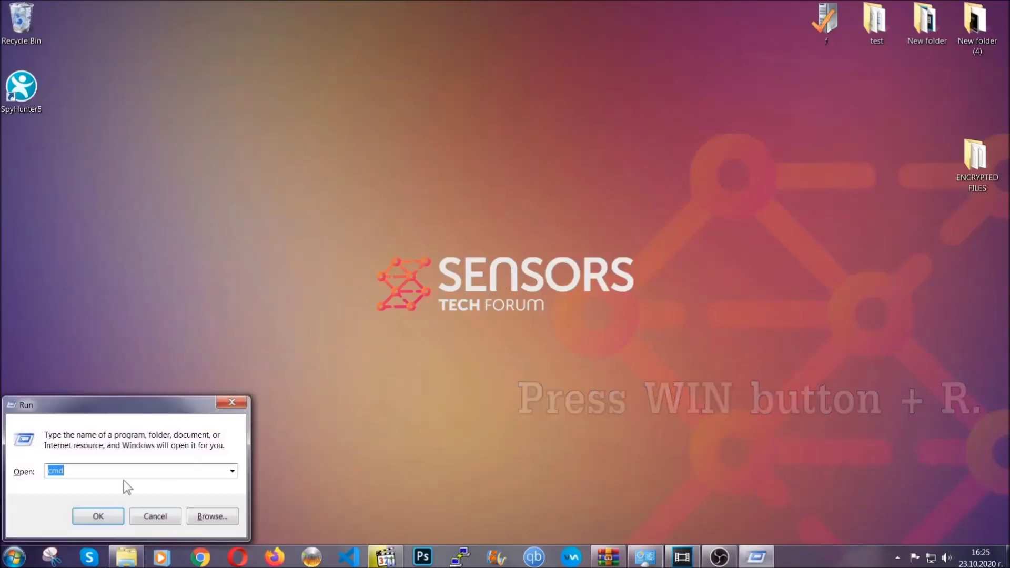
click(95, 473)
key(BackSpace)
key(BackSpace)
key(BackSpace)
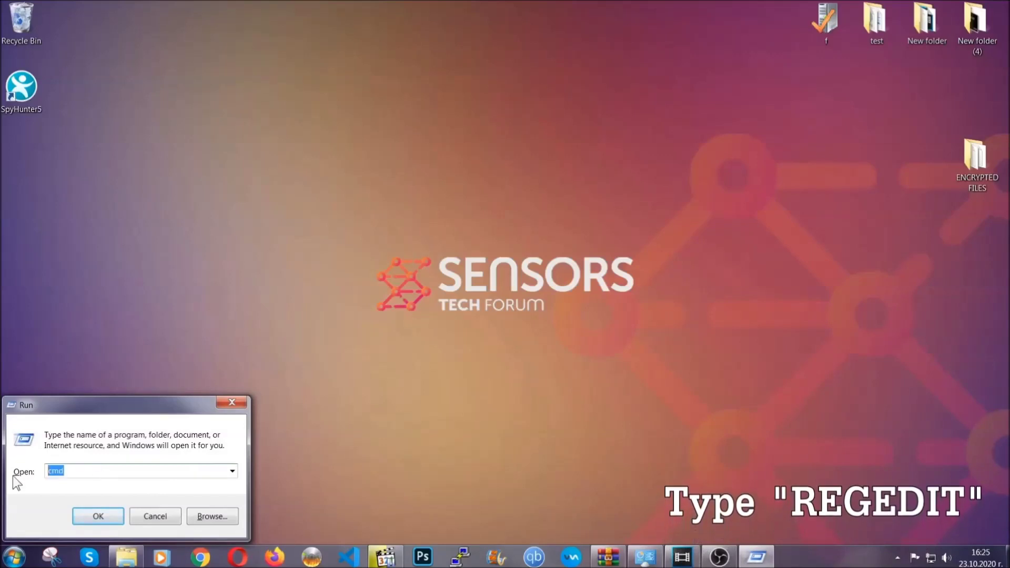
text(REGEDIT)
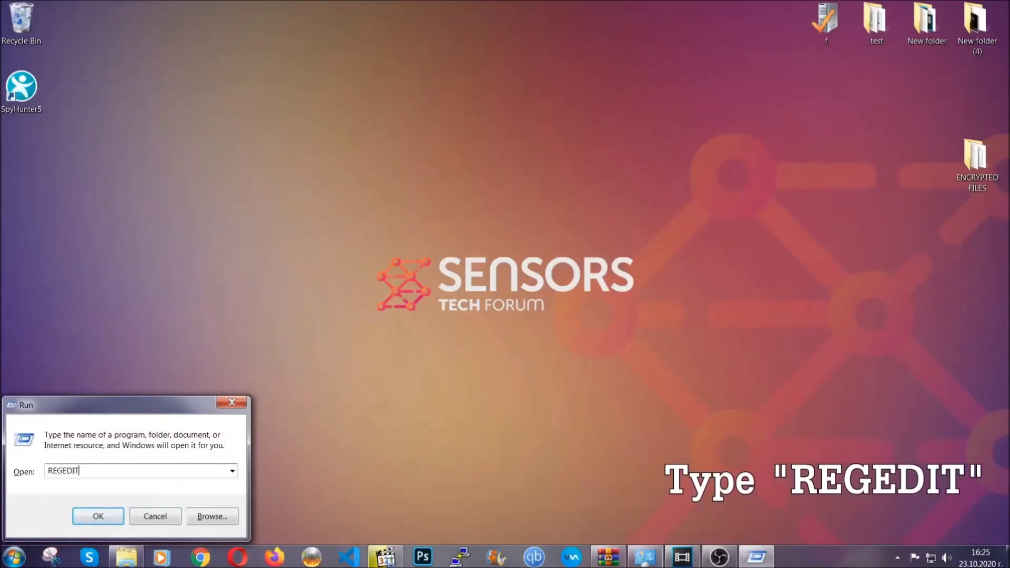
click(87, 514)
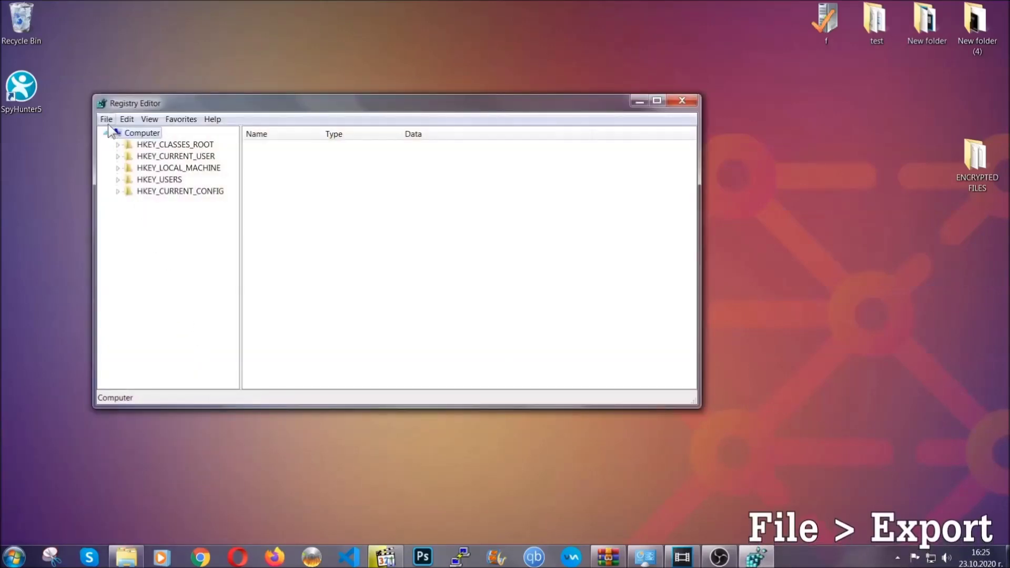
Export the whole registry as BACKUP to the desktop.
click(106, 118)
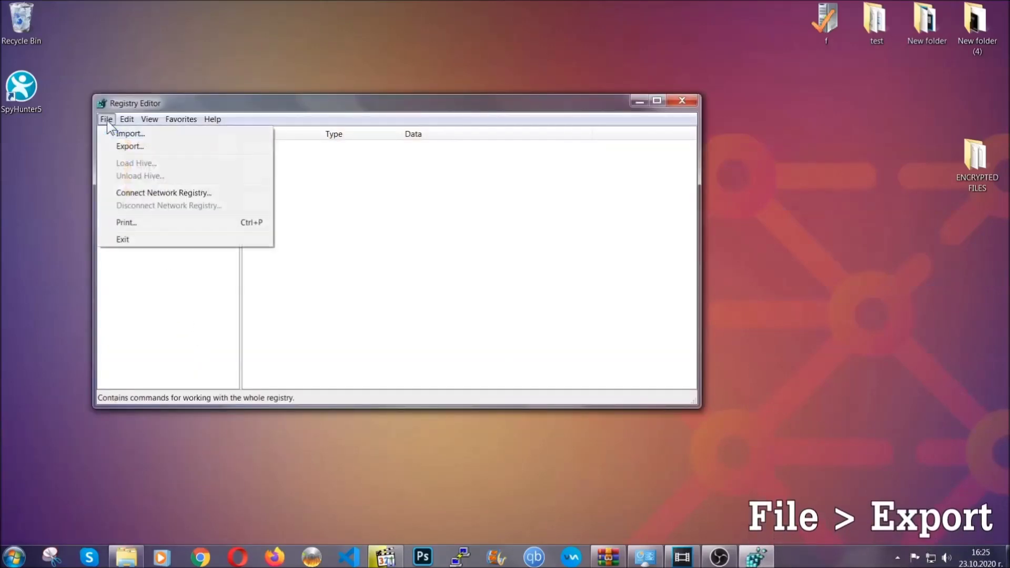
click(130, 147)
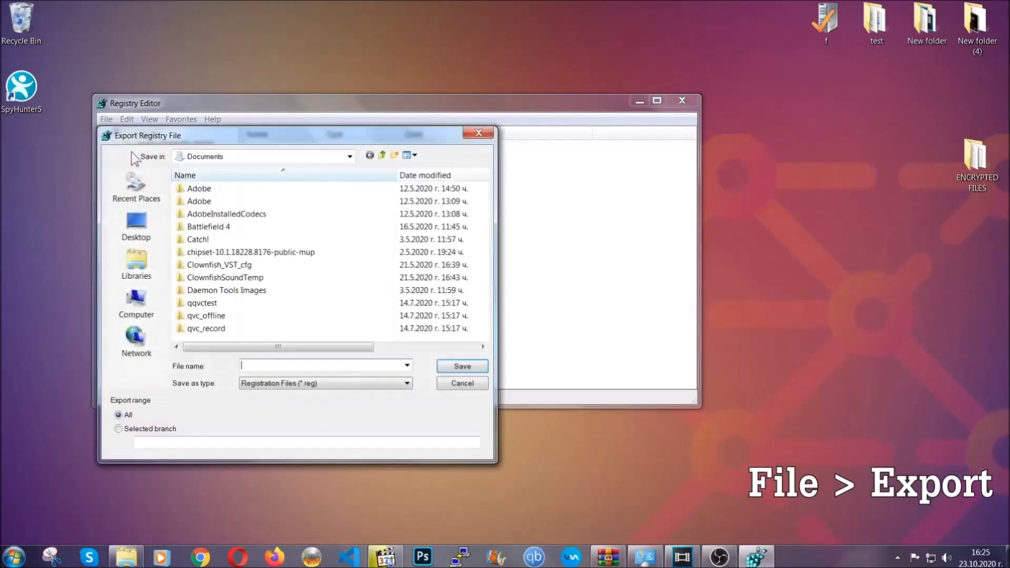
click(136, 227)
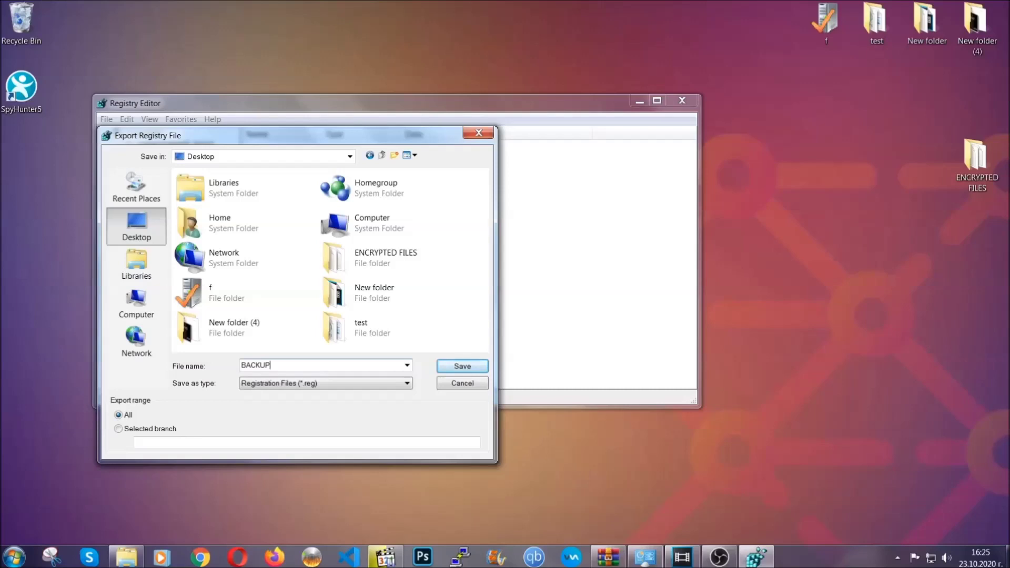
click(455, 368)
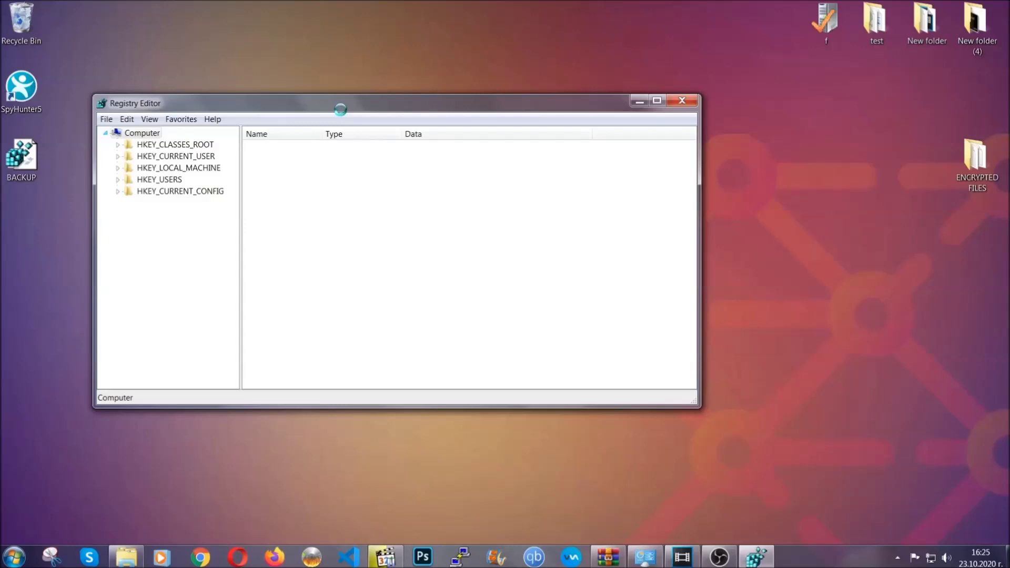
drag(341, 110, 441, 142)
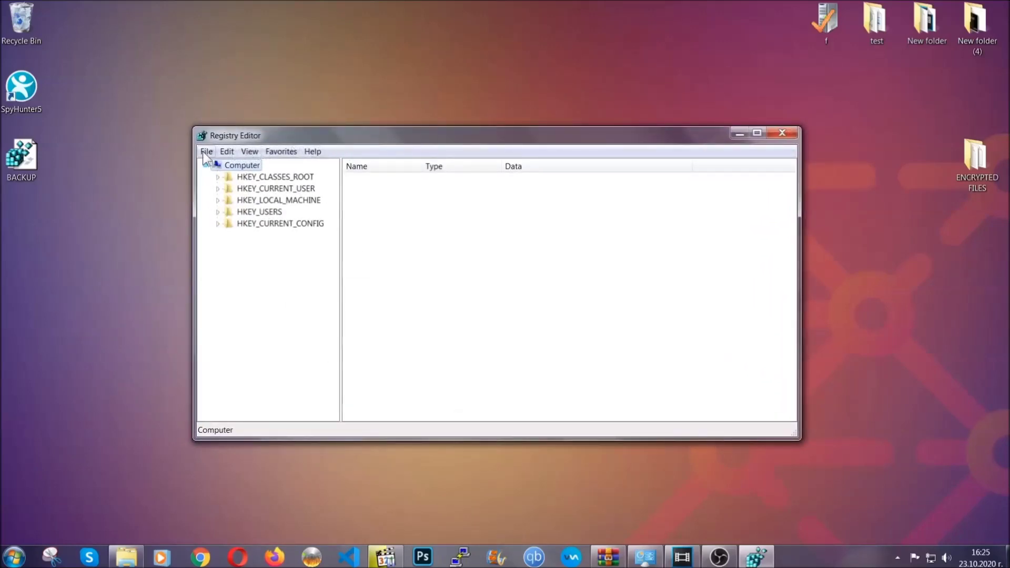
click(206, 152)
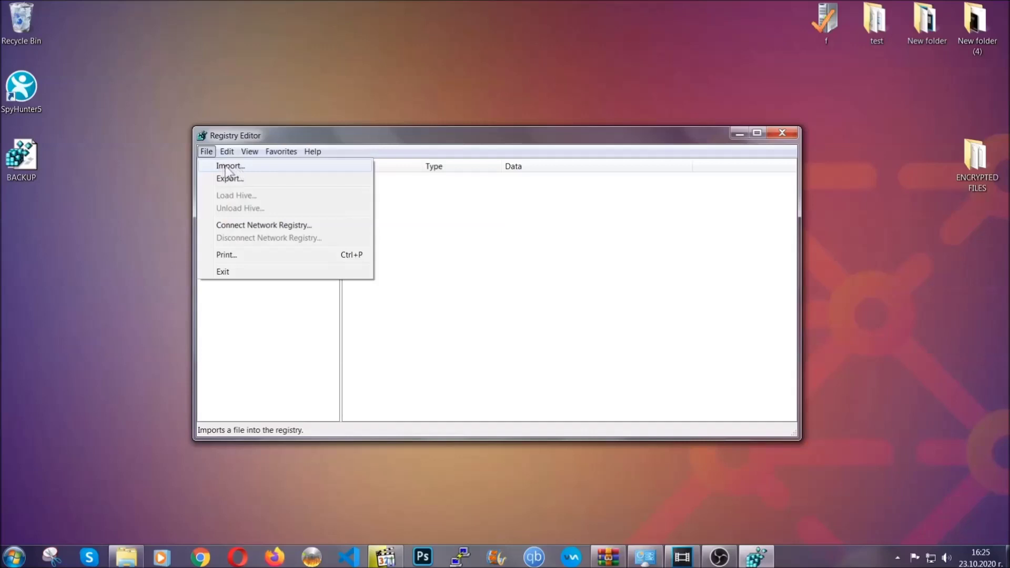
click(207, 151)
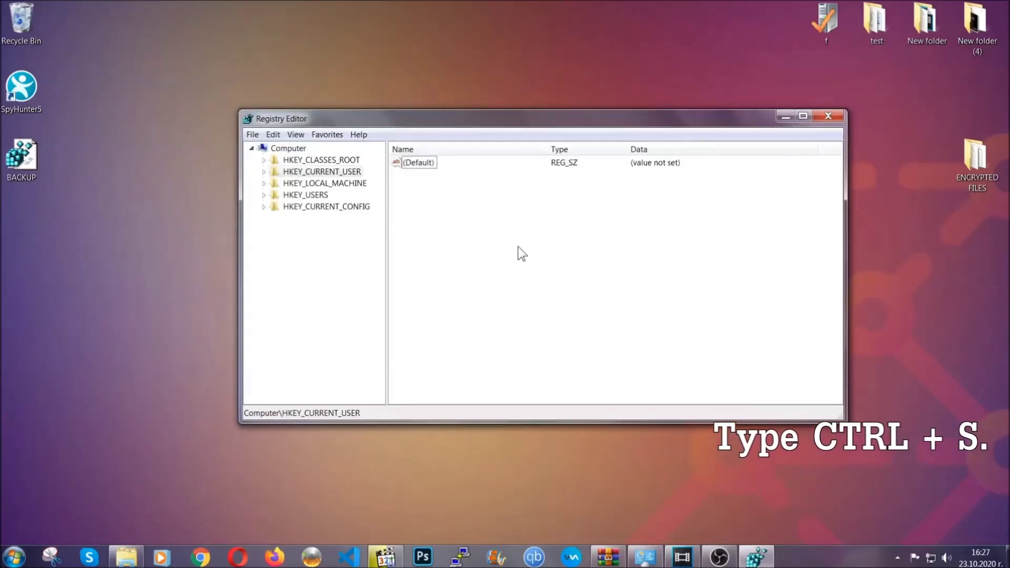
Search the registry for RunOnce, then select the Run key listing THE VIRUS value.
key(ctrl+f)
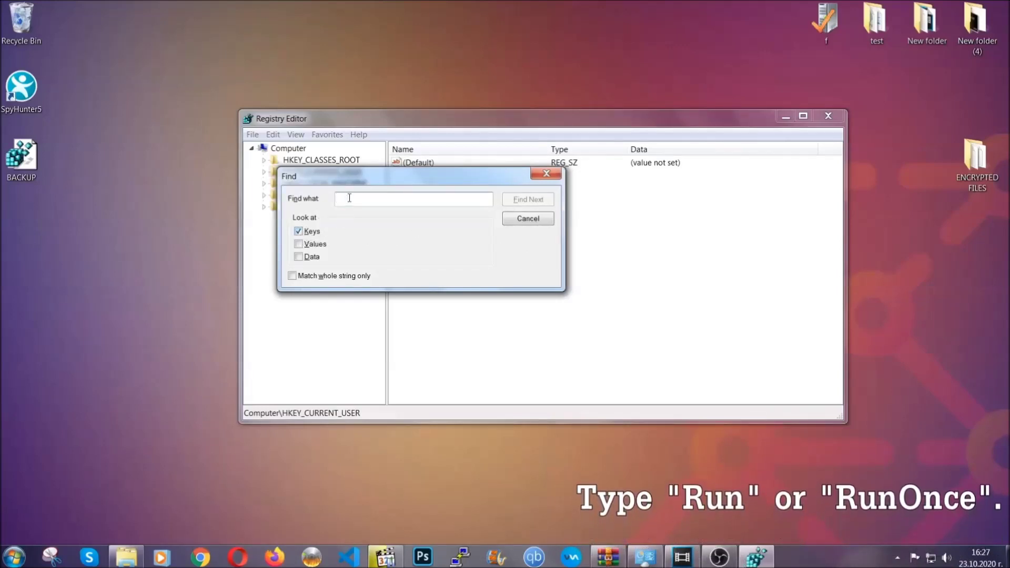
text(RunO)
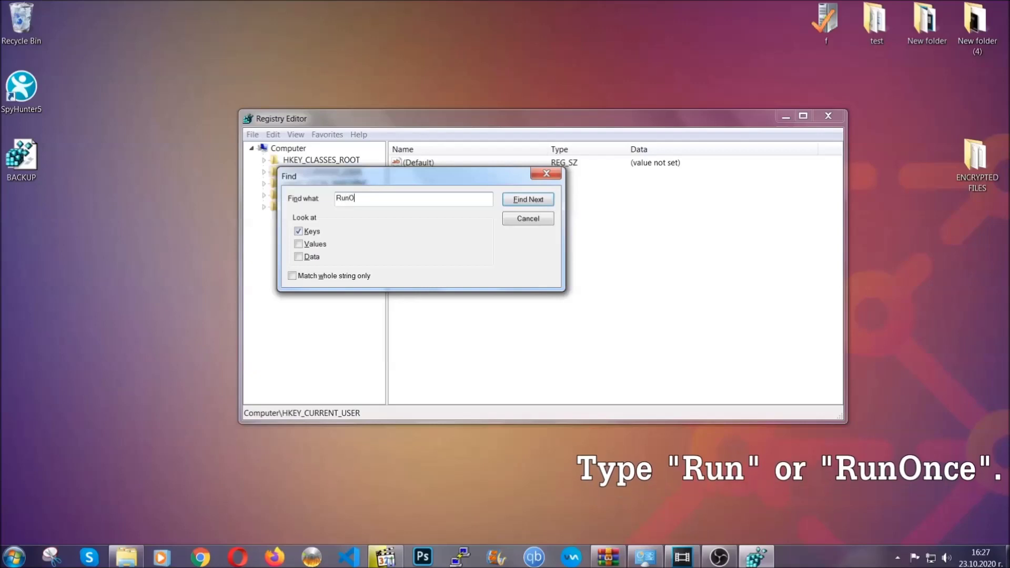
text(nce)
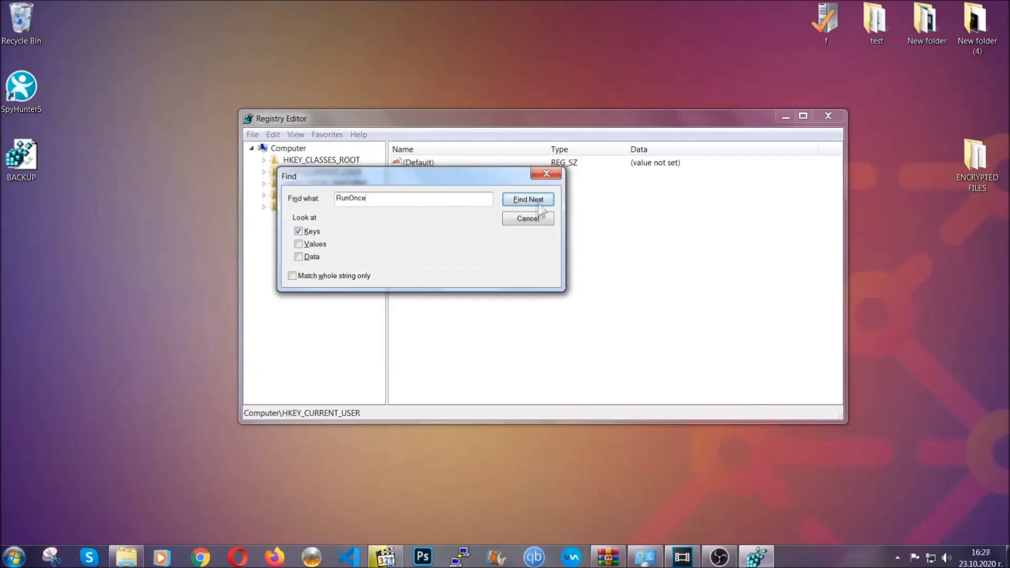
click(529, 199)
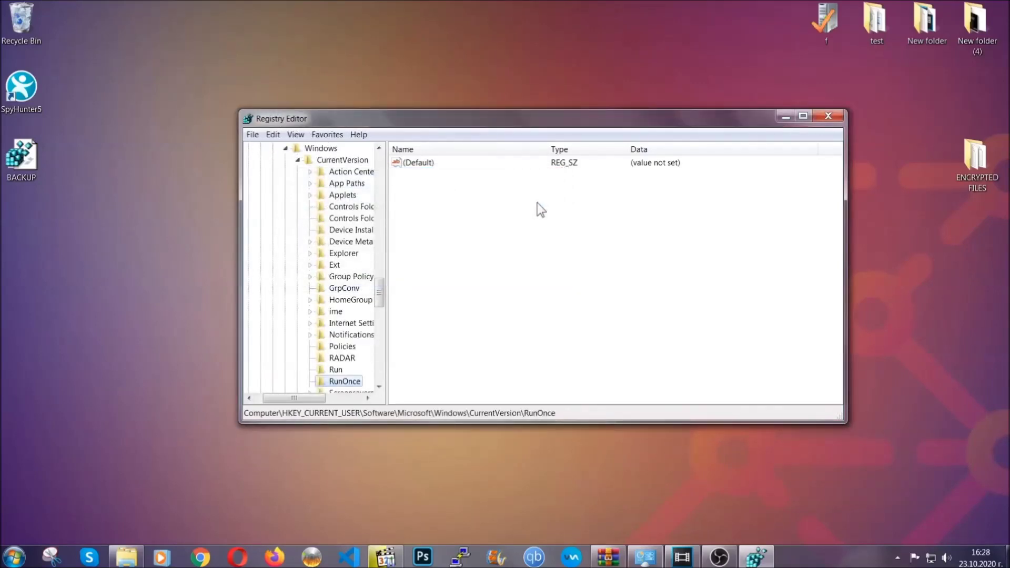
scroll(387, 292, down, 2)
scroll(383, 300, down, 2)
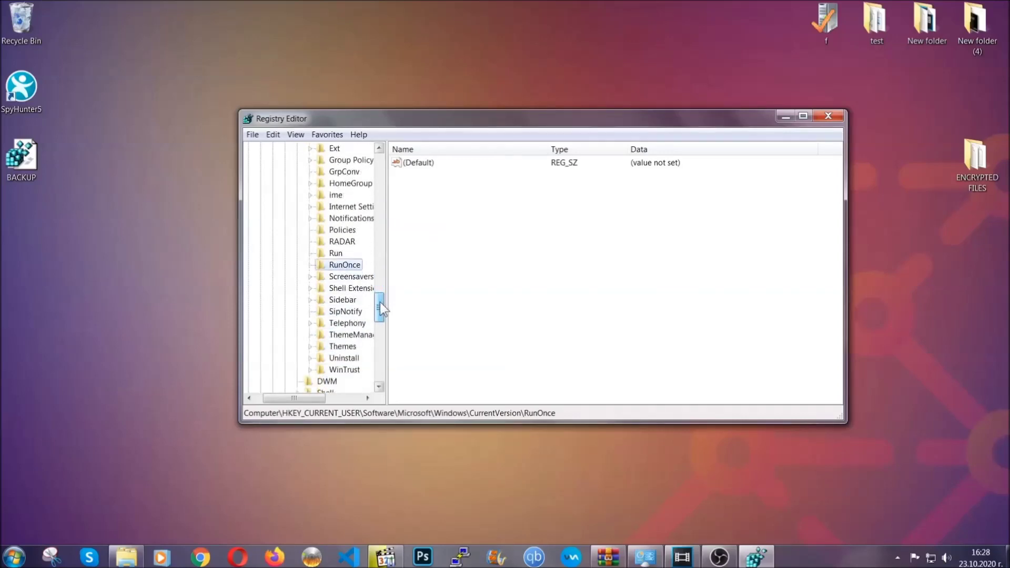
click(336, 253)
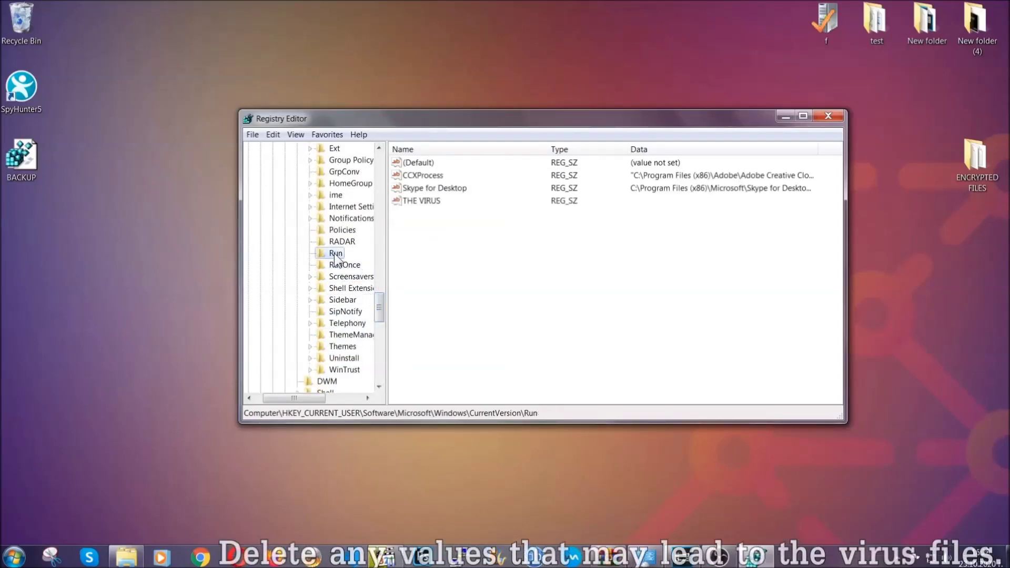
Permanently delete the THE VIRUS Run value, then switch to the recovery article in Chrome.
click(415, 202)
right_click(415, 202)
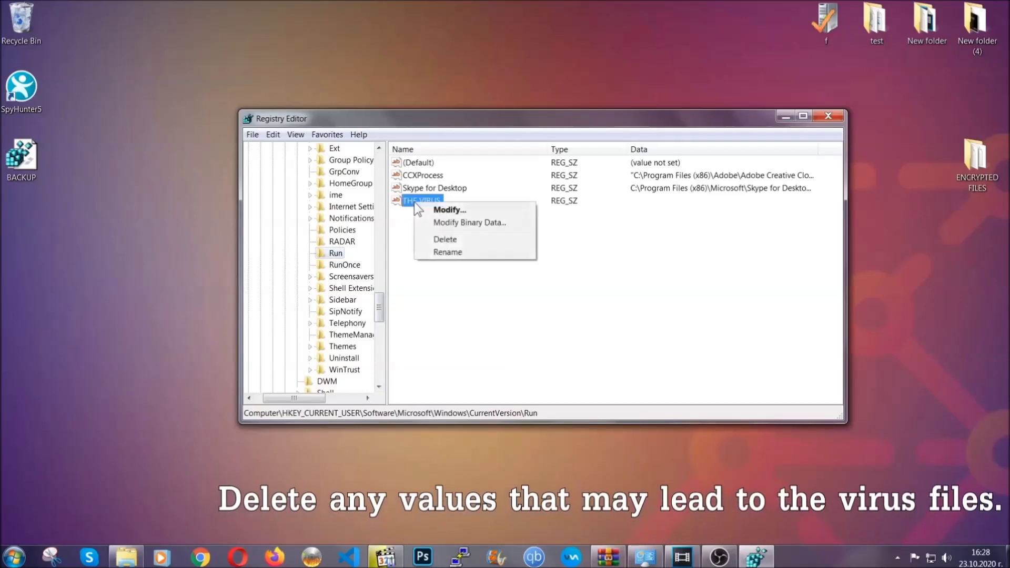
click(442, 240)
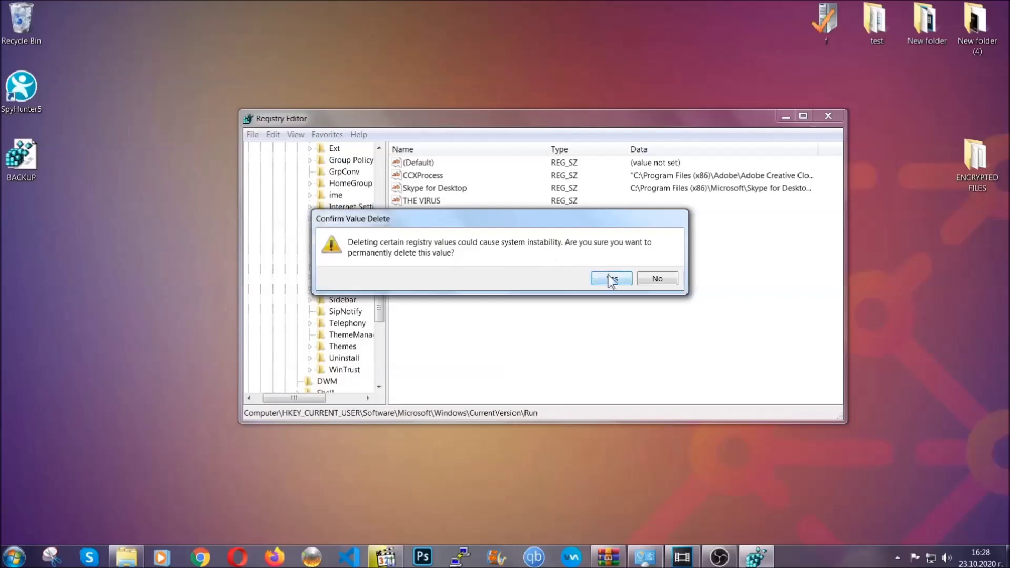
click(612, 279)
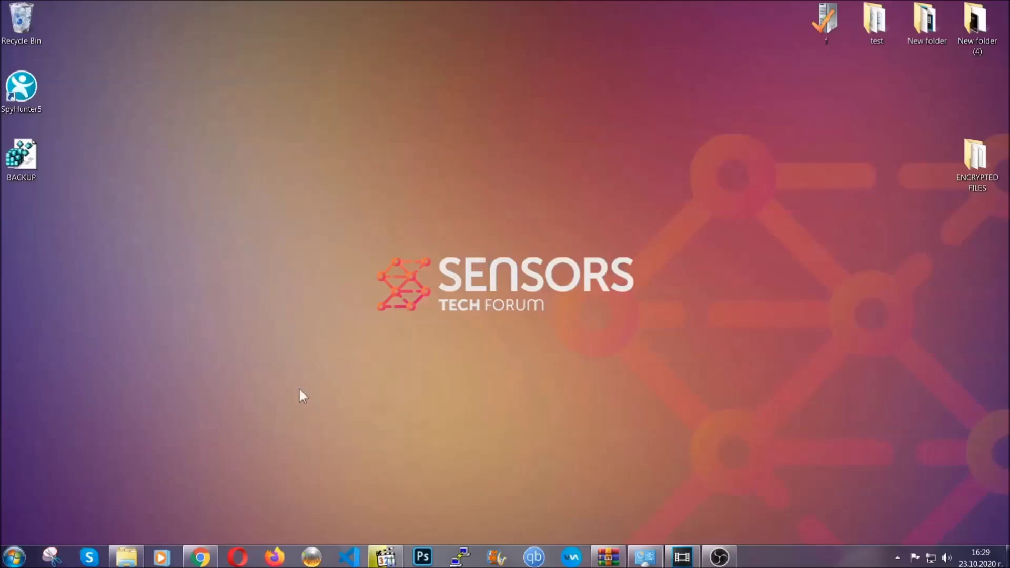
click(201, 558)
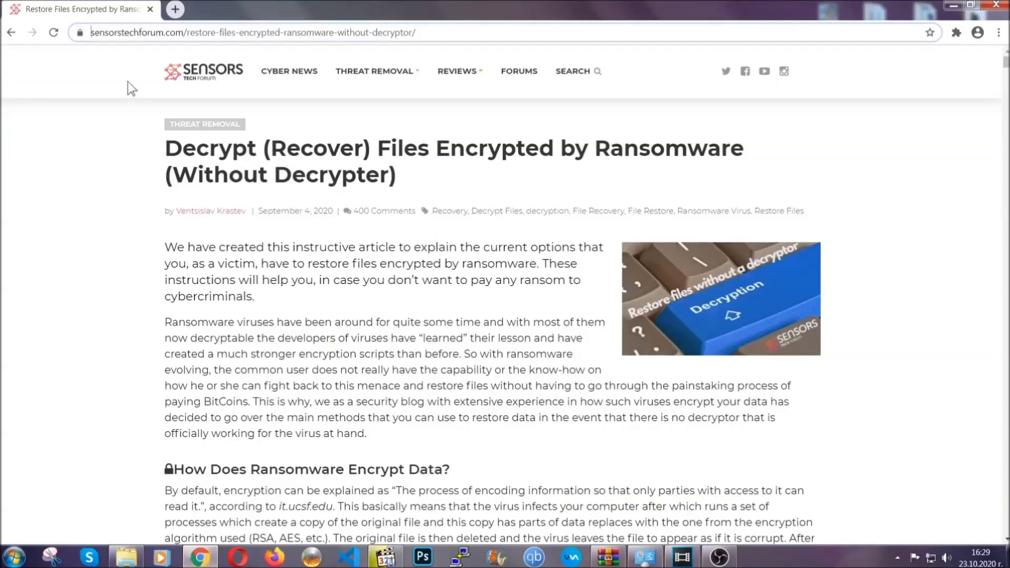
Select the SensorsTechForum article's URL and expand Method 2, 'Restore Data via Windows Backup'.
click(94, 32)
drag(91, 33, 455, 36)
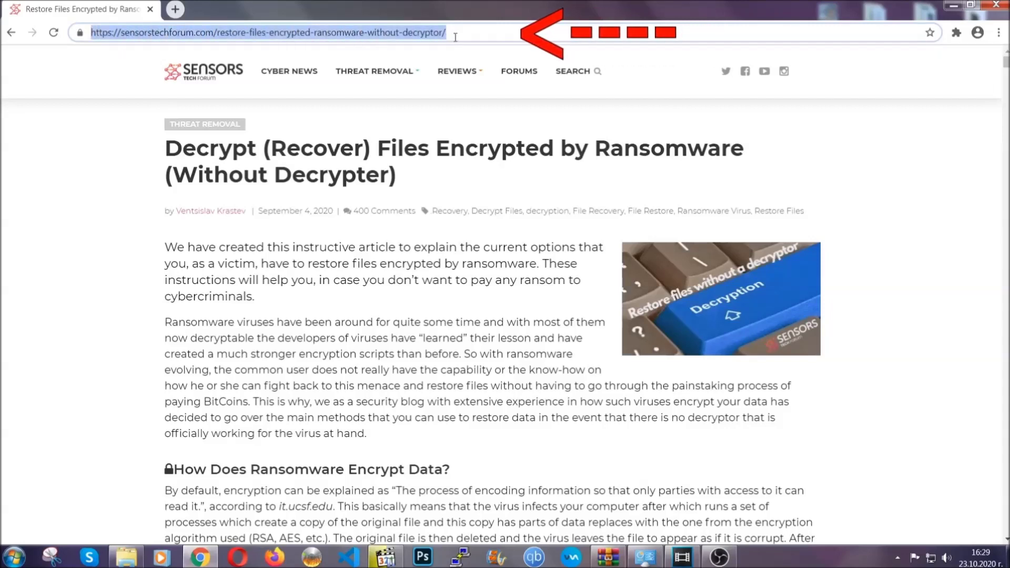
mouse_move(458, 71)
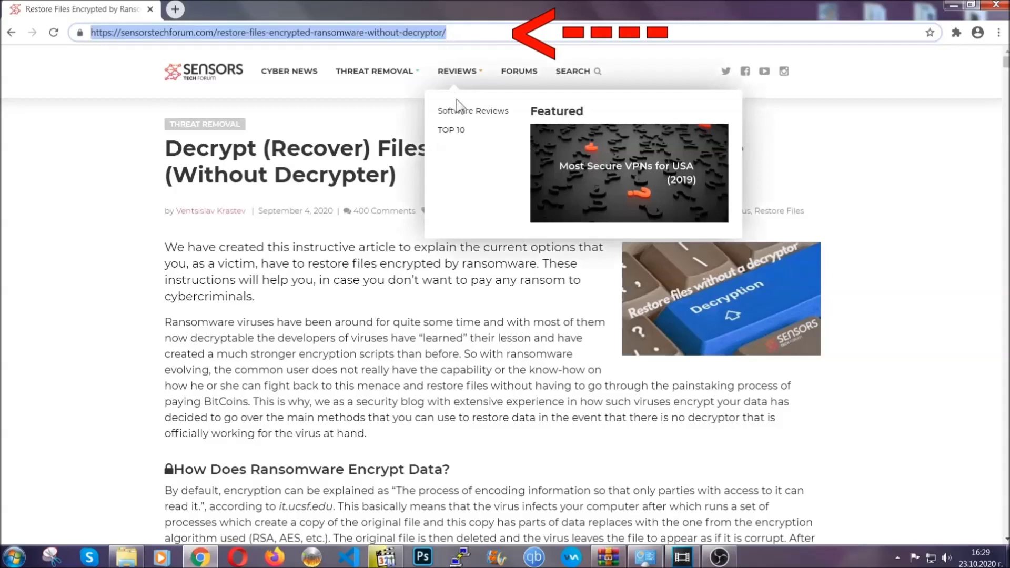
scroll(520, 288, down, 4)
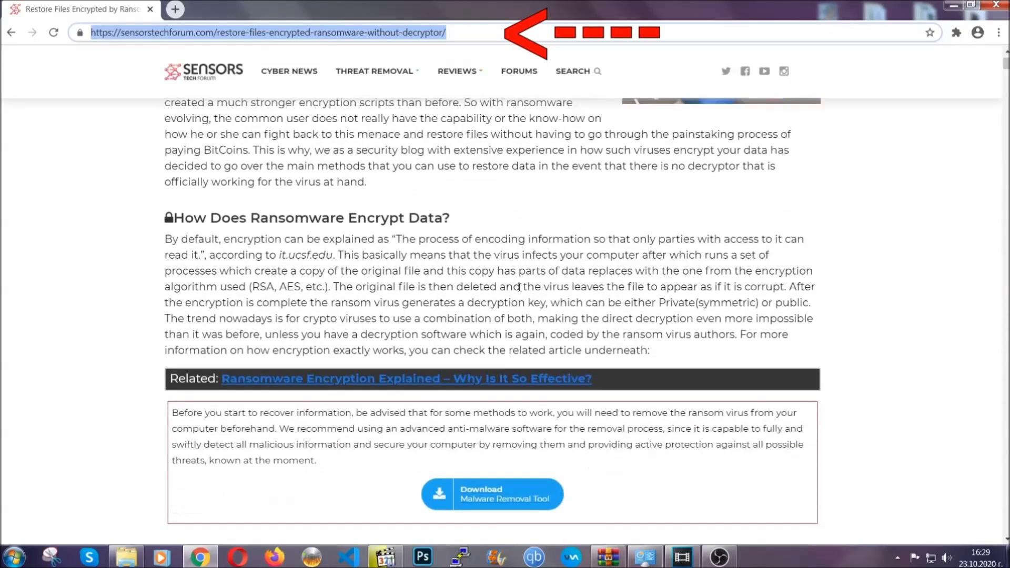
scroll(520, 288, down, 2)
scroll(519, 289, down, 2)
scroll(520, 289, down, 2)
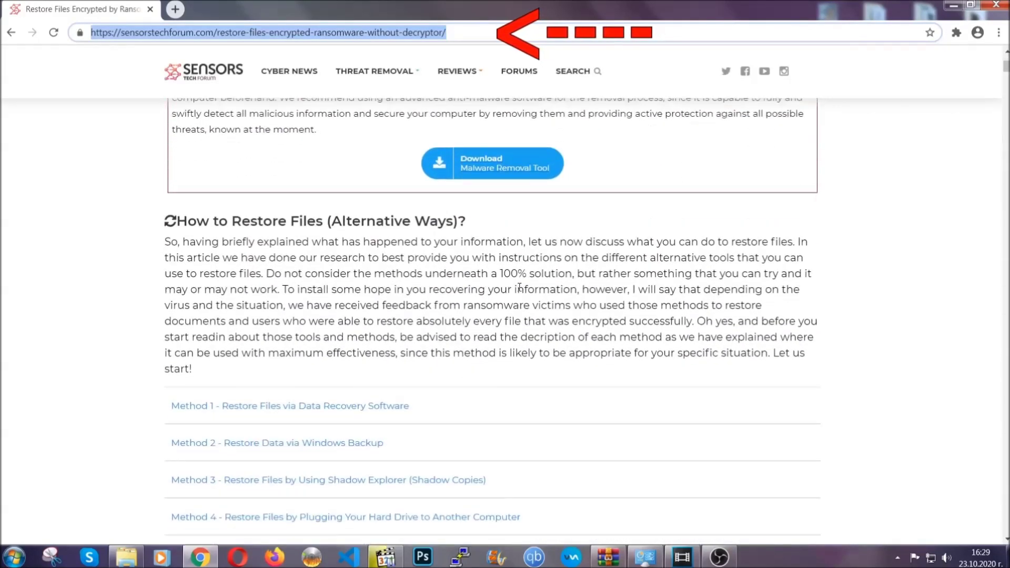
scroll(519, 288, down, 1)
scroll(485, 293, down, 2)
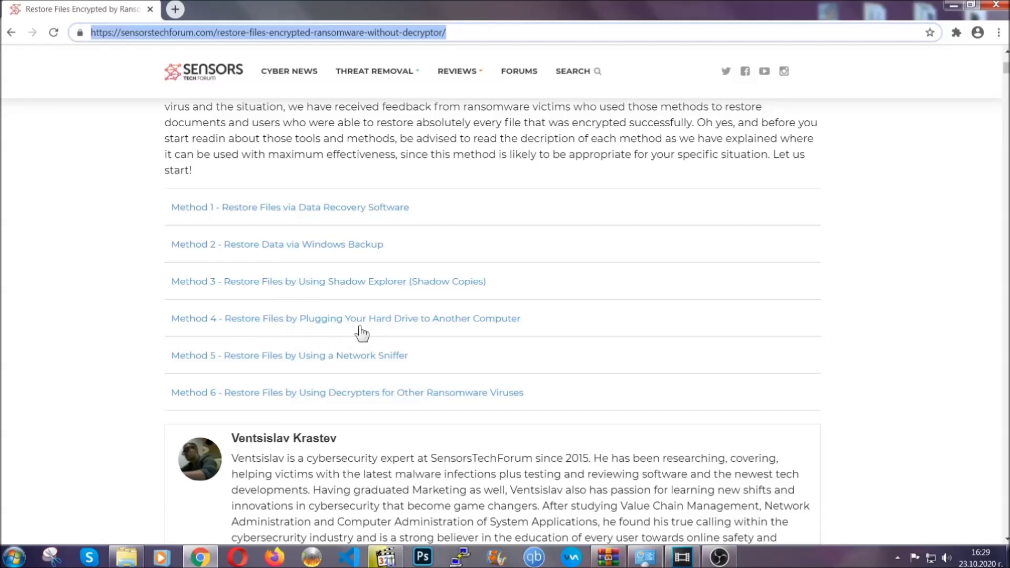
click(314, 243)
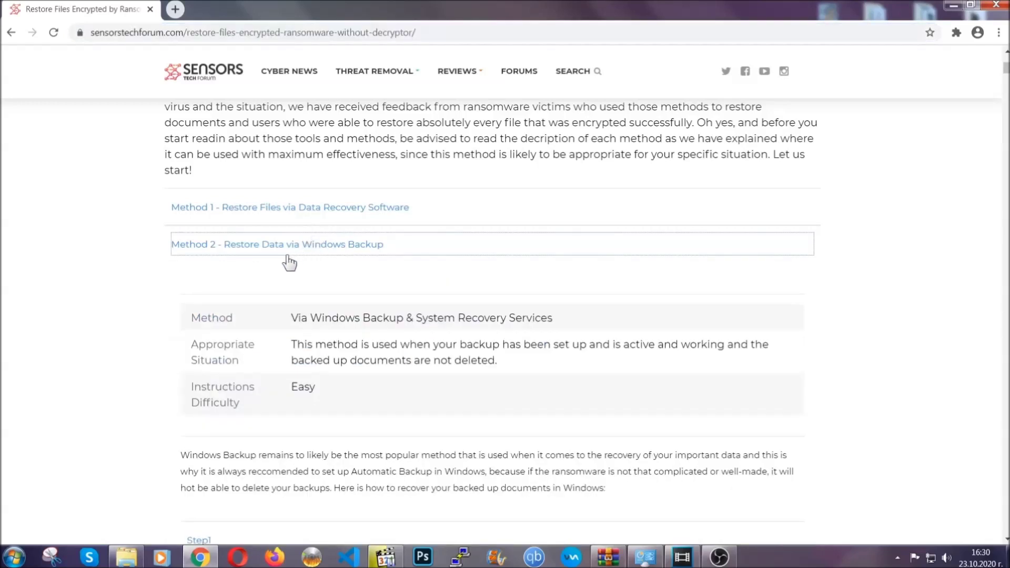
Expand Step1, Step2 and Step3 of the Method 2 Windows Backup instructions.
drag(291, 316, 355, 393)
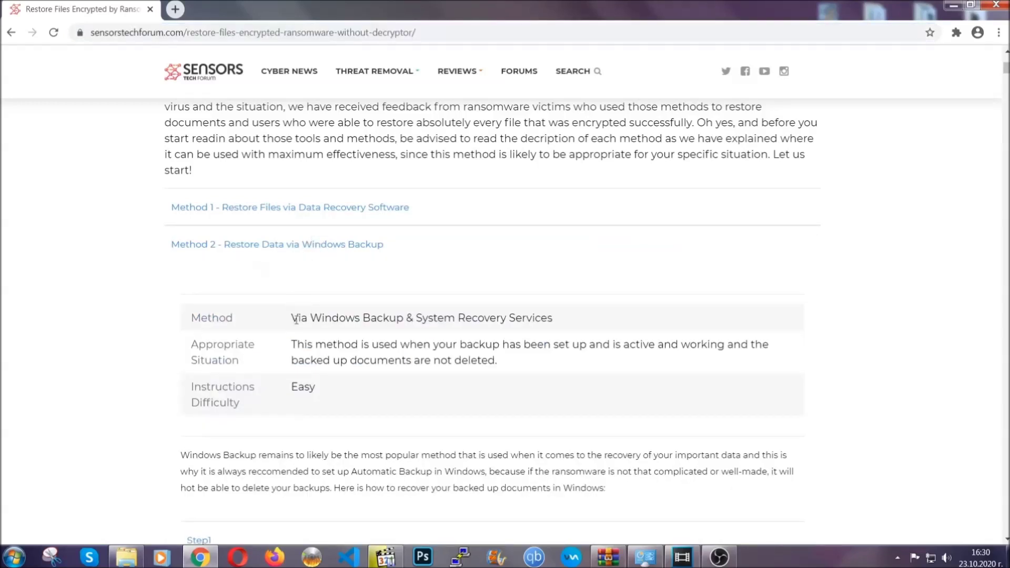
click(357, 396)
scroll(361, 392, down, 3)
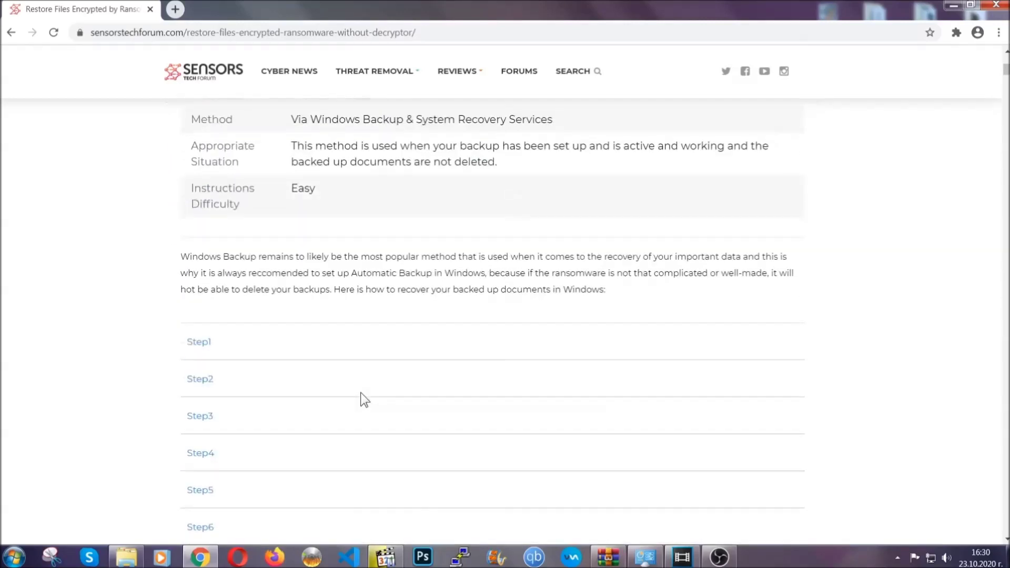
scroll(361, 393, down, 1)
click(208, 275)
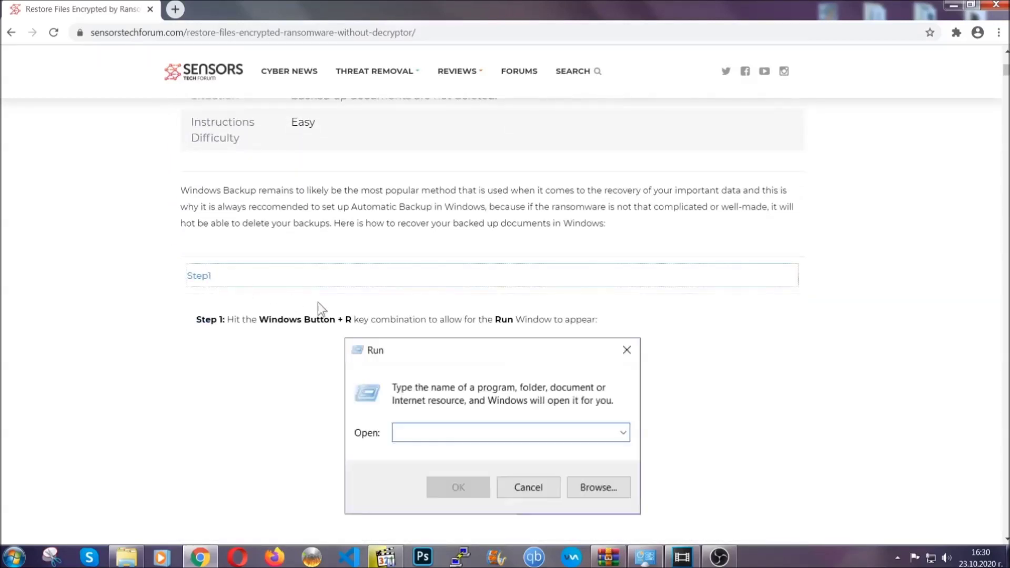
scroll(472, 327, down, 3)
scroll(473, 327, down, 1)
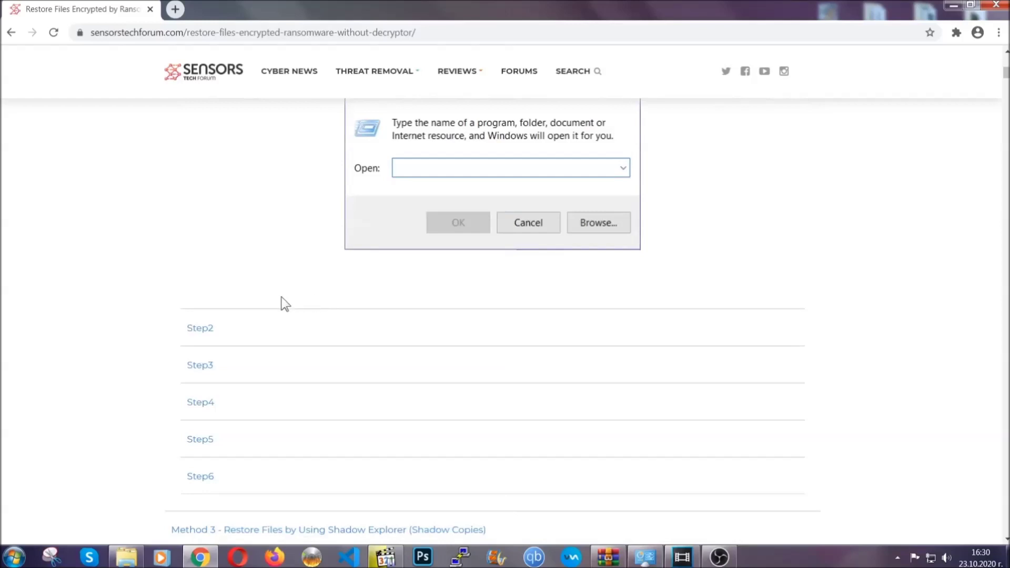
click(237, 331)
scroll(426, 332, down, 3)
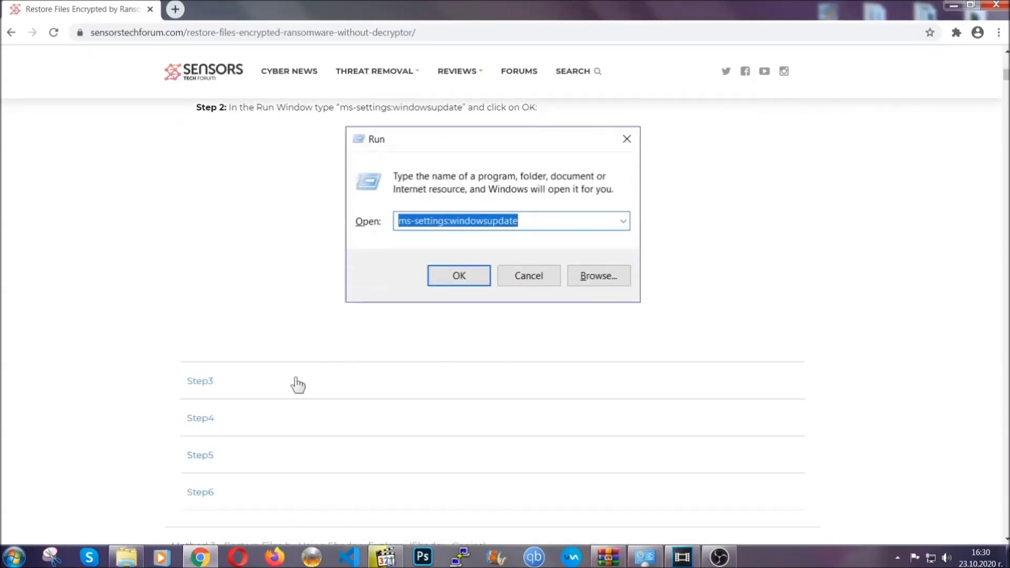
click(298, 384)
scroll(446, 357, down, 3)
scroll(446, 356, down, 2)
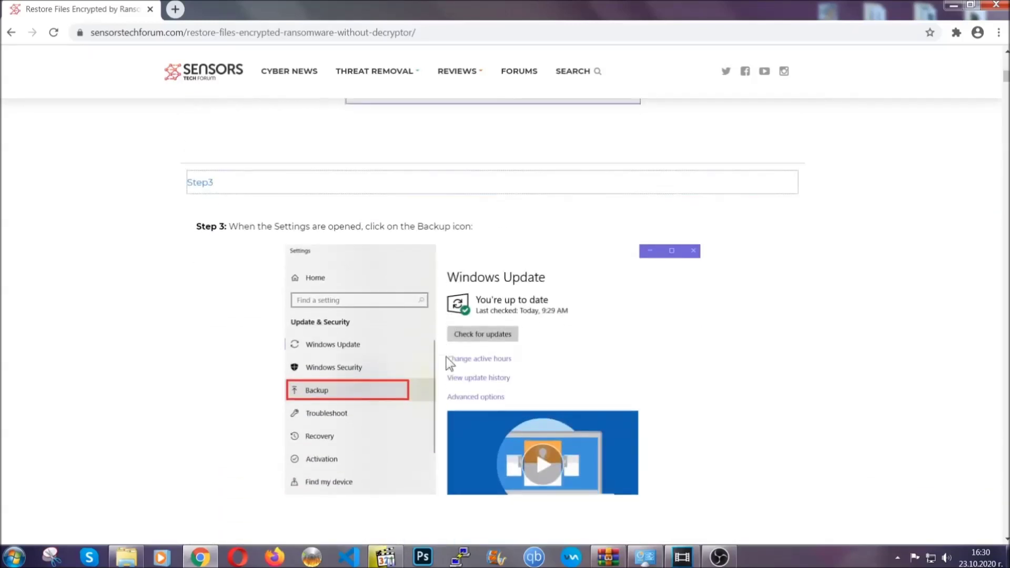
scroll(447, 357, down, 3)
scroll(444, 360, down, 2)
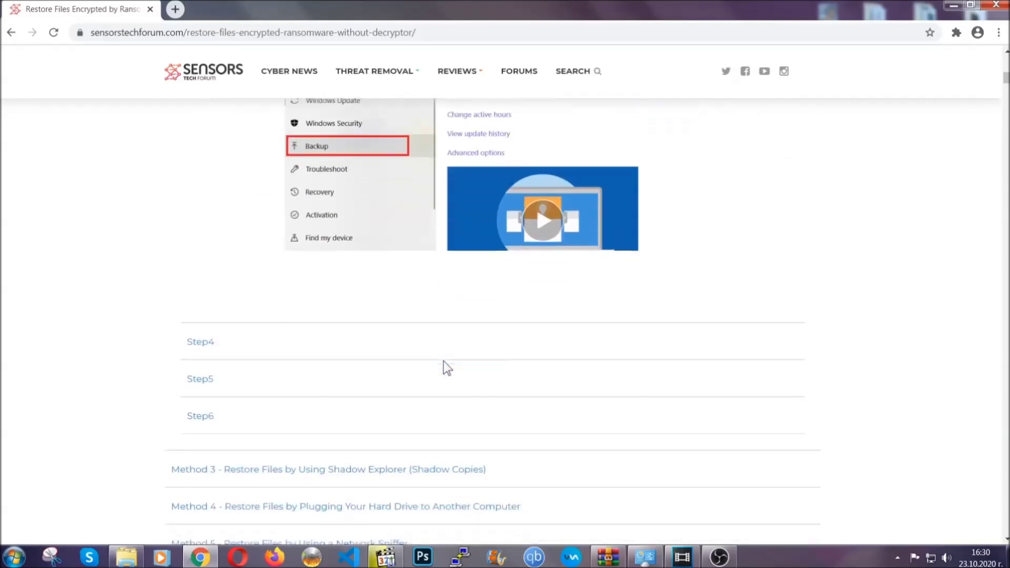
scroll(444, 361, down, 3)
scroll(444, 361, down, 3)
scroll(444, 361, down, 3)
scroll(444, 361, down, 2)
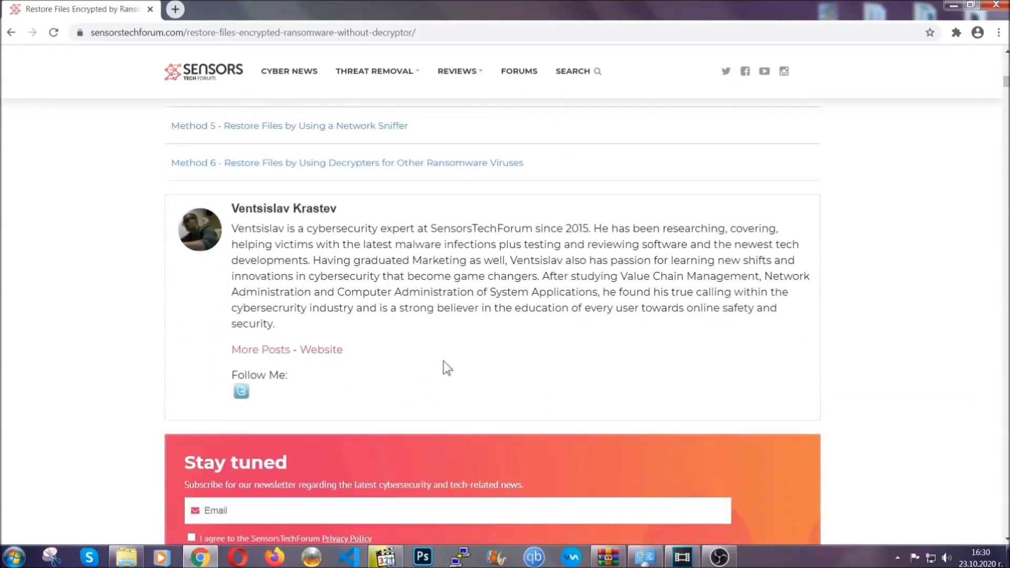
scroll(444, 361, up, 4)
scroll(444, 361, up, 6)
scroll(441, 372, up, 6)
scroll(441, 376, up, 6)
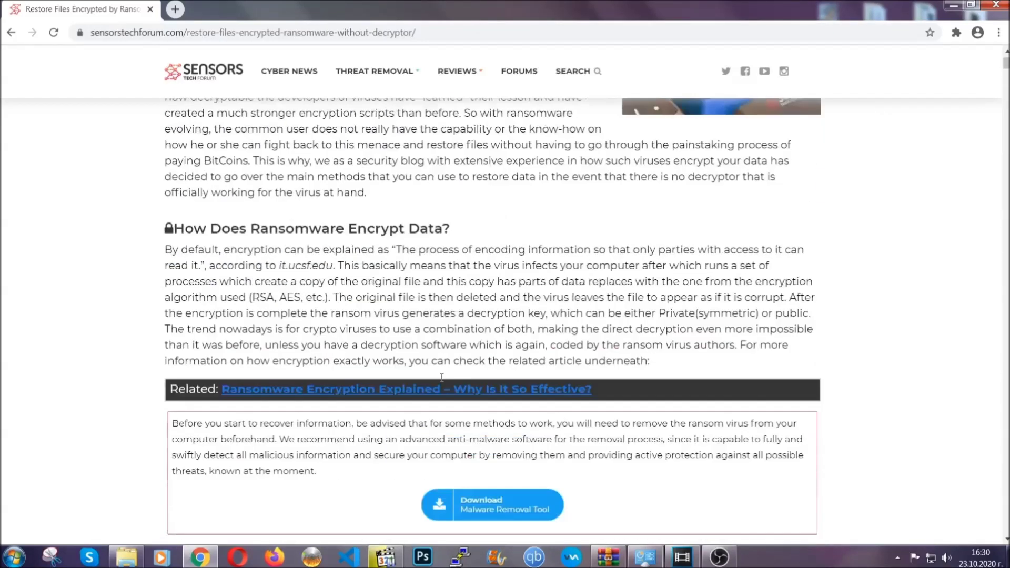
scroll(441, 377, up, 3)
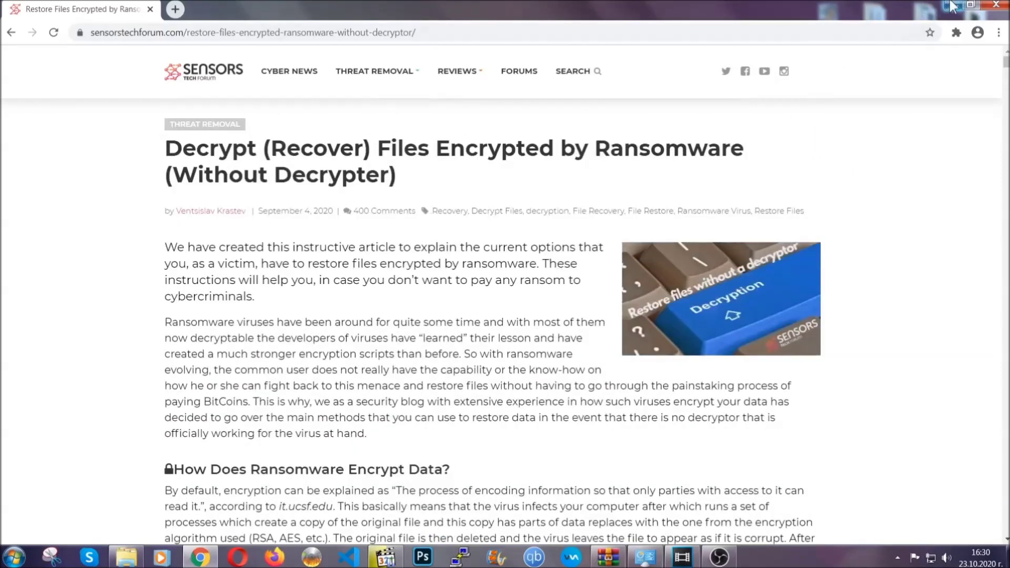
Minimize Chrome to show the SensorsTechForum desktop wallpaper.
click(954, 7)
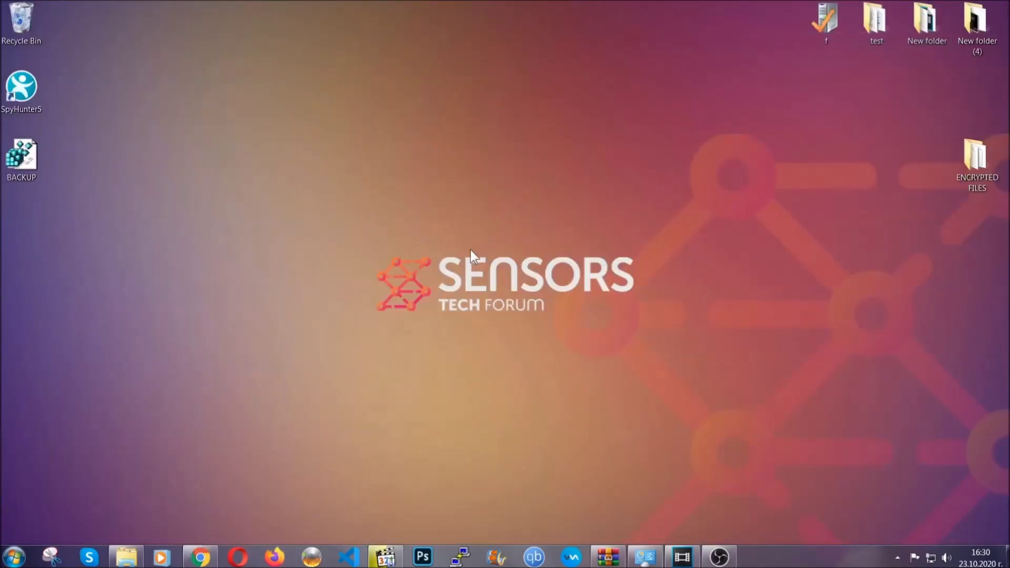